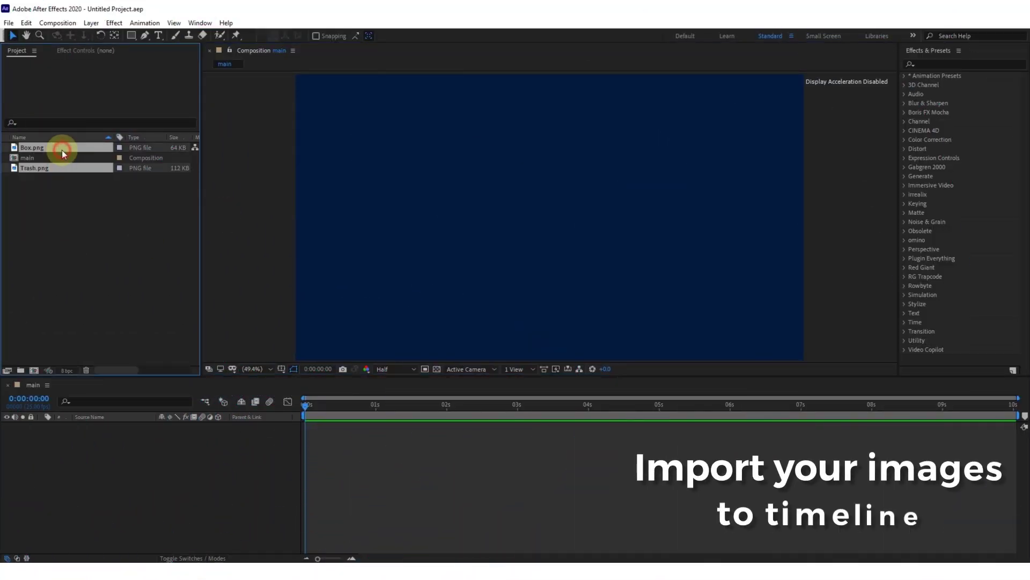
Step: Add both images as layers and pre-compose them into an 'Artwork' composition
{"action": "left_click_drag", "start_coordinate": [110, 509], "coordinate": [113, 436]}
{"action": "right_click", "coordinate": [111, 435]}
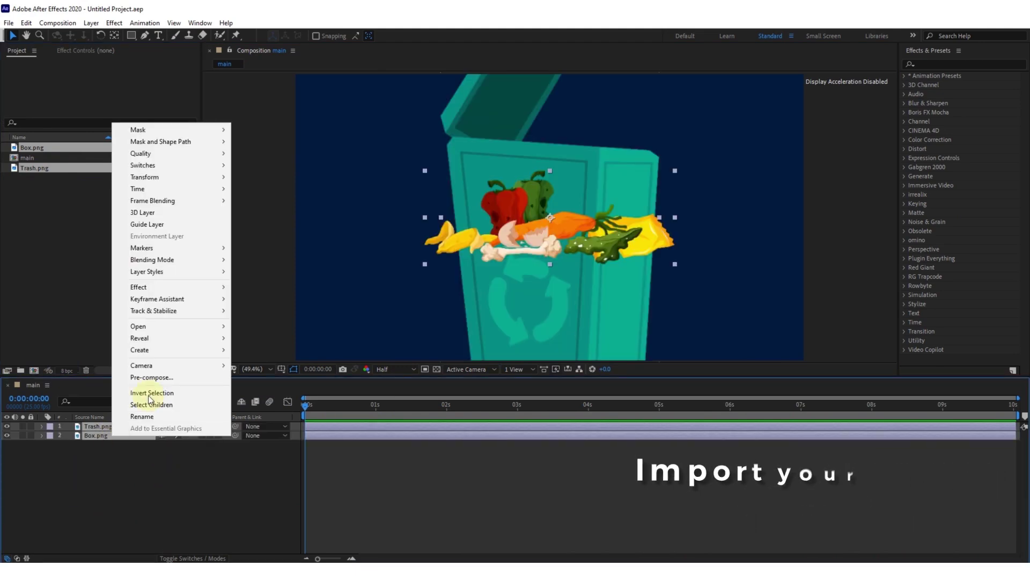
{"action": "left_click", "coordinate": [153, 376]}
{"action": "type", "text": "Artwo"}
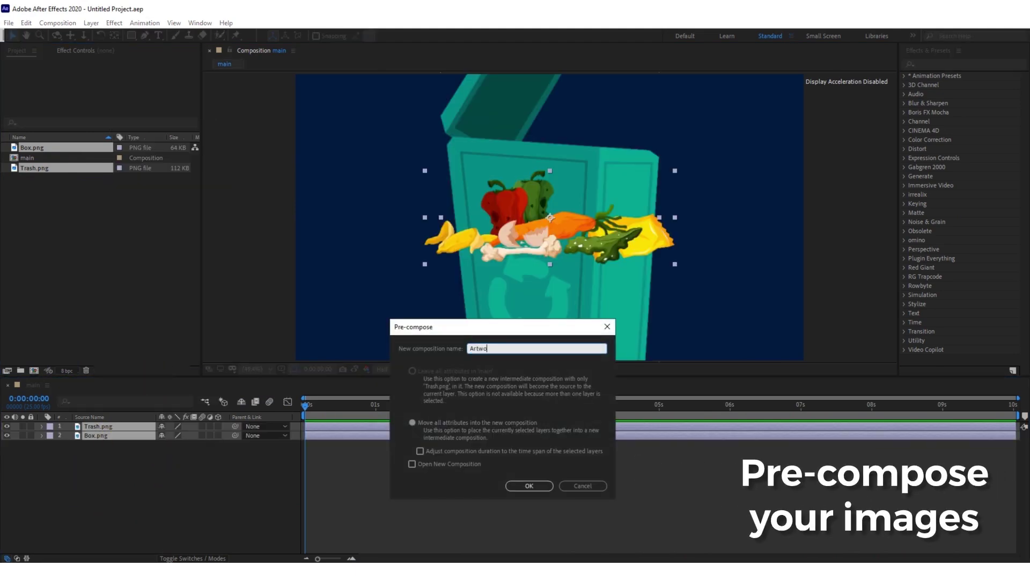
{"action": "type", "text": "rk"}
{"action": "key", "text": "Return"}
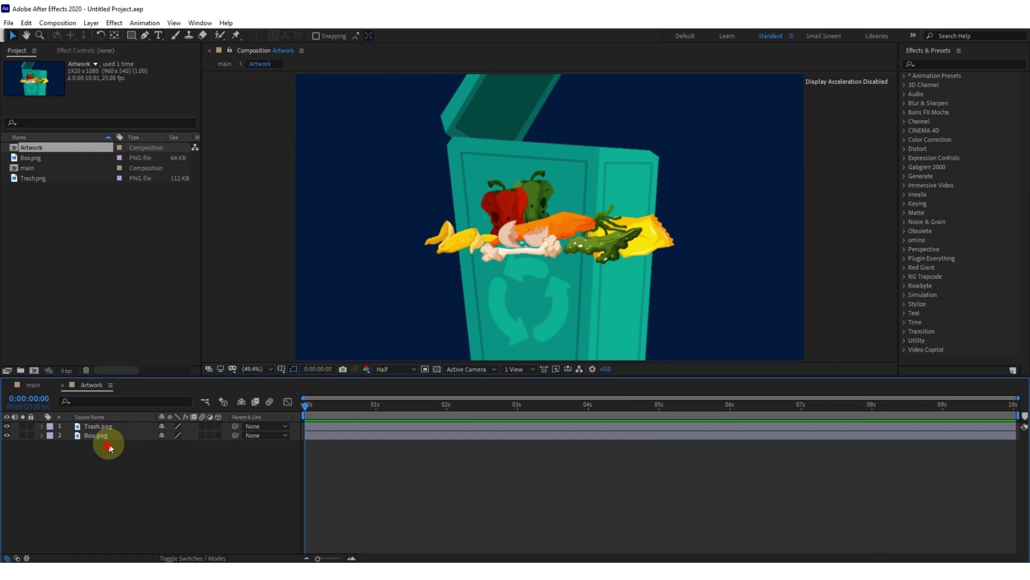
Step: Scale both layers to 39%, placing the trash can left and food scraps lower right
{"action": "mouse_move", "coordinate": [111, 448]}
{"action": "left_mouse_down"}
{"action": "mouse_move", "coordinate": [115, 424]}
{"action": "mouse_move", "coordinate": [145, 440]}
{"action": "left_mouse_up"}
{"action": "key", "text": "s"}
{"action": "key", "text": "s"}
{"action": "left_click", "coordinate": [129, 436]}
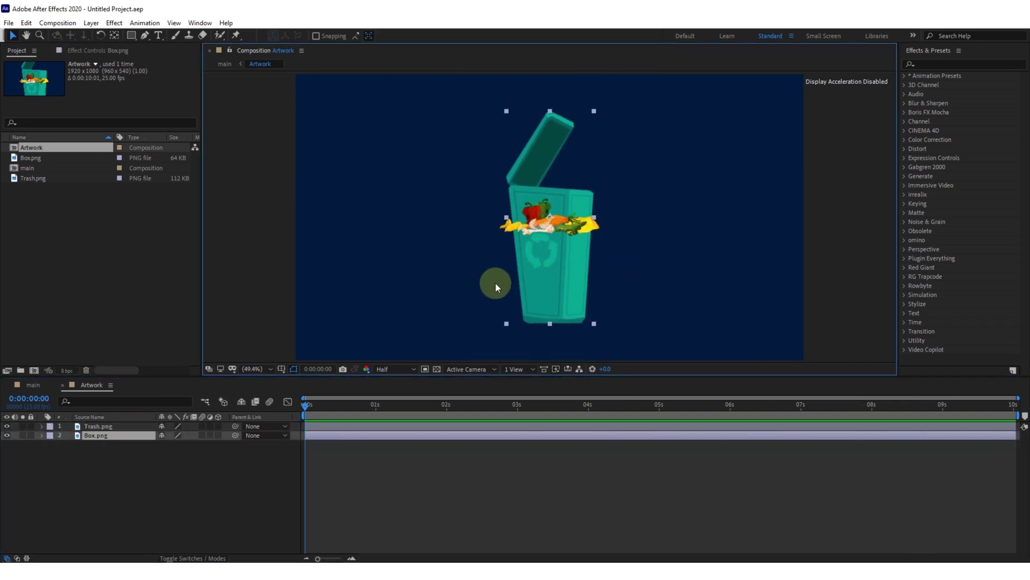
{"action": "left_click", "coordinate": [286, 370]}
{"action": "left_click_drag", "start_coordinate": [542, 283], "coordinate": [369, 286]}
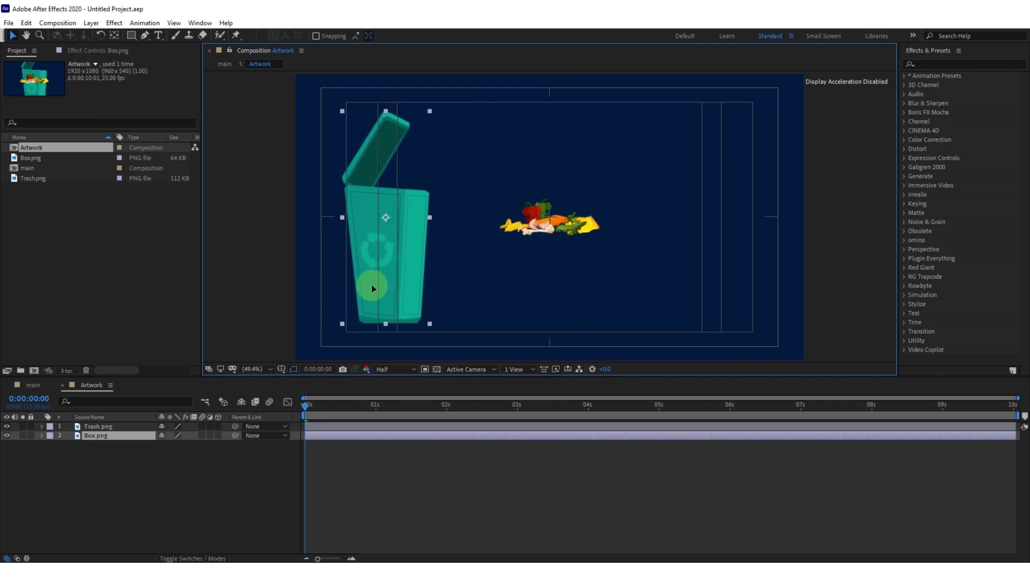
{"action": "mouse_move", "coordinate": [556, 221]}
{"action": "left_mouse_down"}
{"action": "mouse_move", "coordinate": [733, 312]}
{"action": "mouse_move", "coordinate": [738, 337]}
{"action": "left_mouse_up"}
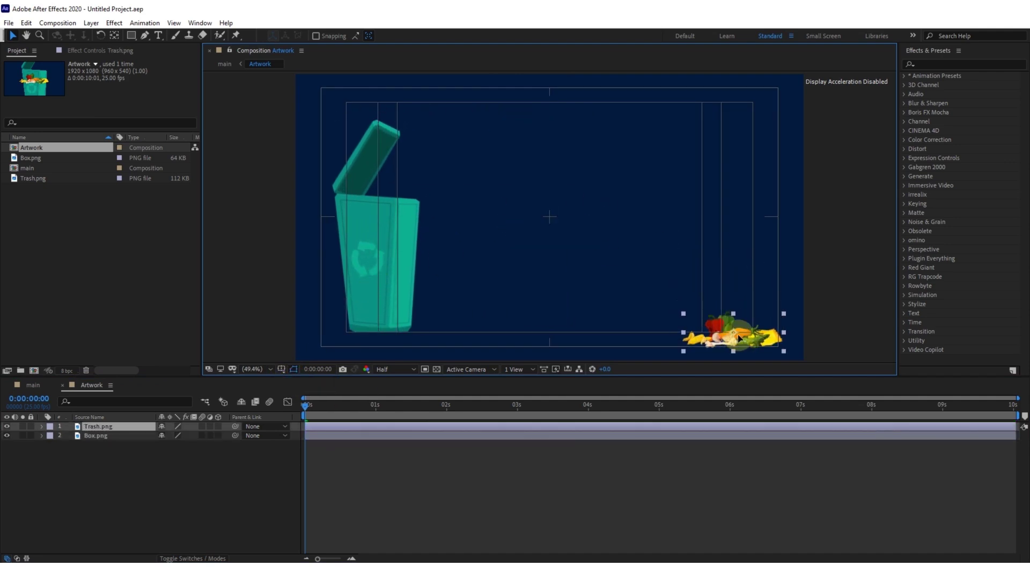
Step: Pre-compose the food scraps layer as 'Trash' and apply the Irrealix Stretch effect to it
{"action": "right_click", "coordinate": [111, 423]}
{"action": "left_click", "coordinate": [145, 363]}
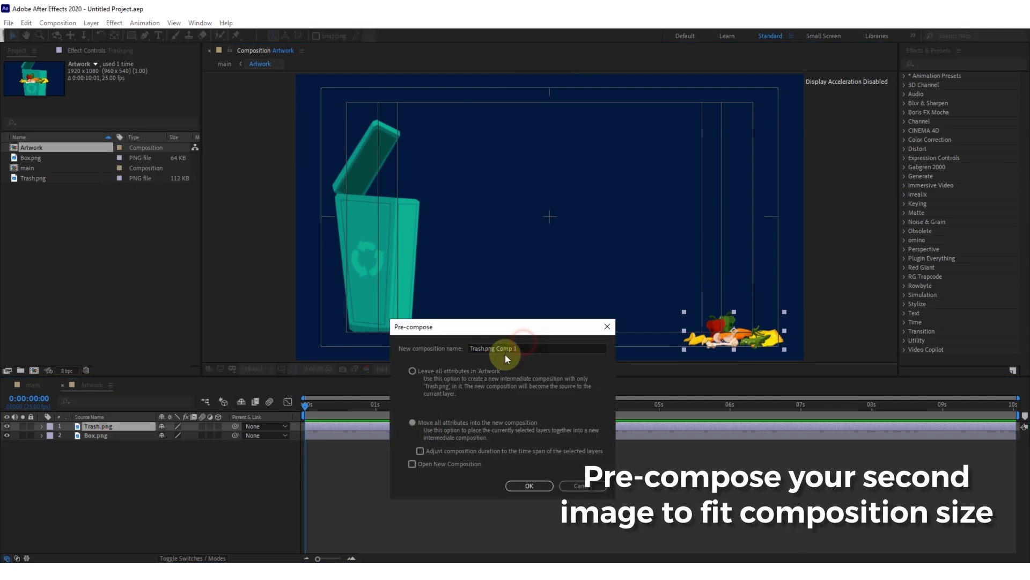
{"action": "type", "text": "Trash"}
{"action": "left_click", "coordinate": [529, 485]}
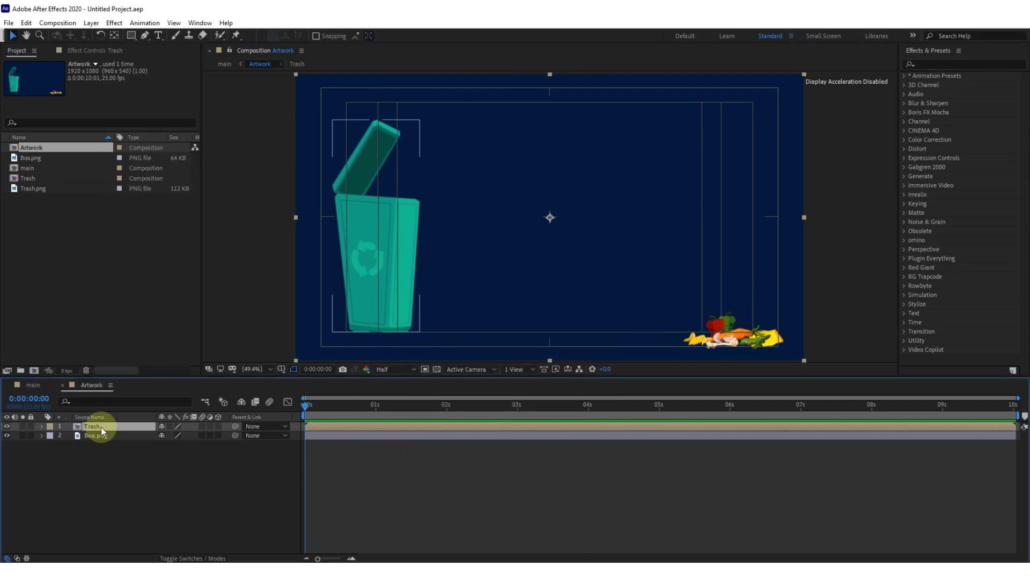
{"action": "left_click", "coordinate": [943, 63]}
{"action": "type", "text": "stret"}
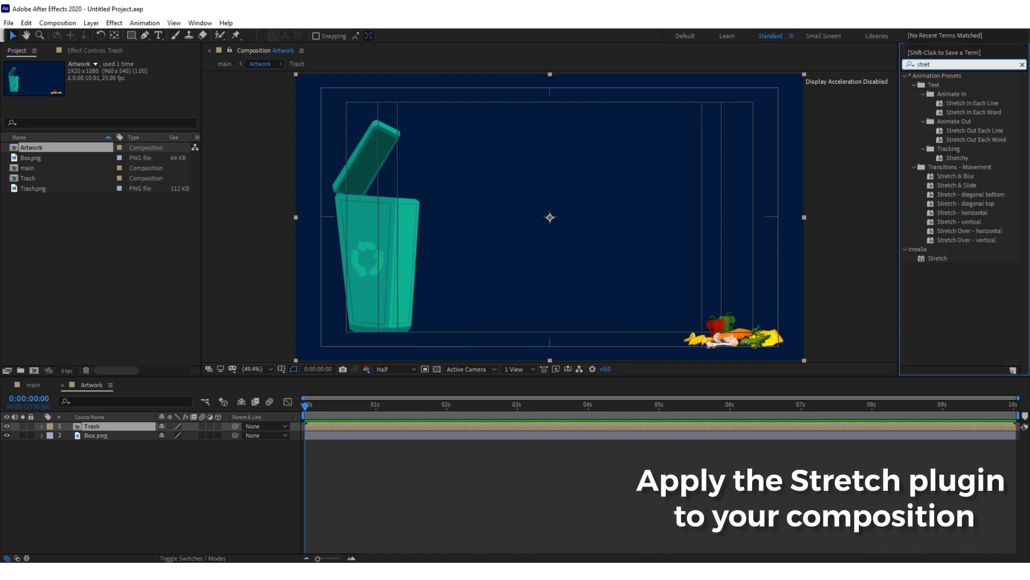
{"action": "left_click_drag", "start_coordinate": [939, 261], "coordinate": [667, 262]}
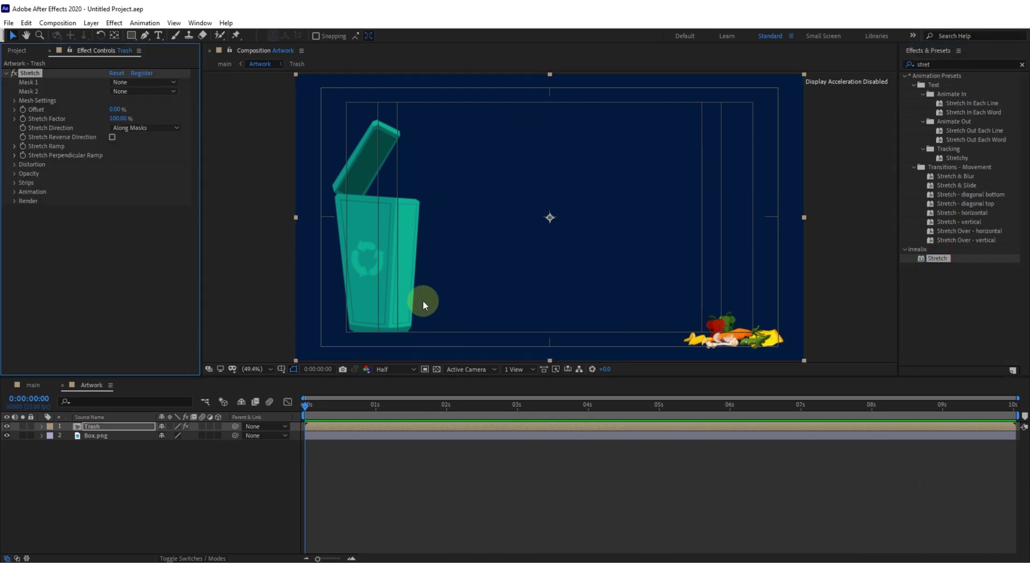
Step: Maximize the viewer and draw the first Bezier mask path from the food to the bin opening
{"action": "left_click", "coordinate": [253, 370]}
{"action": "key", "text": "grave"}
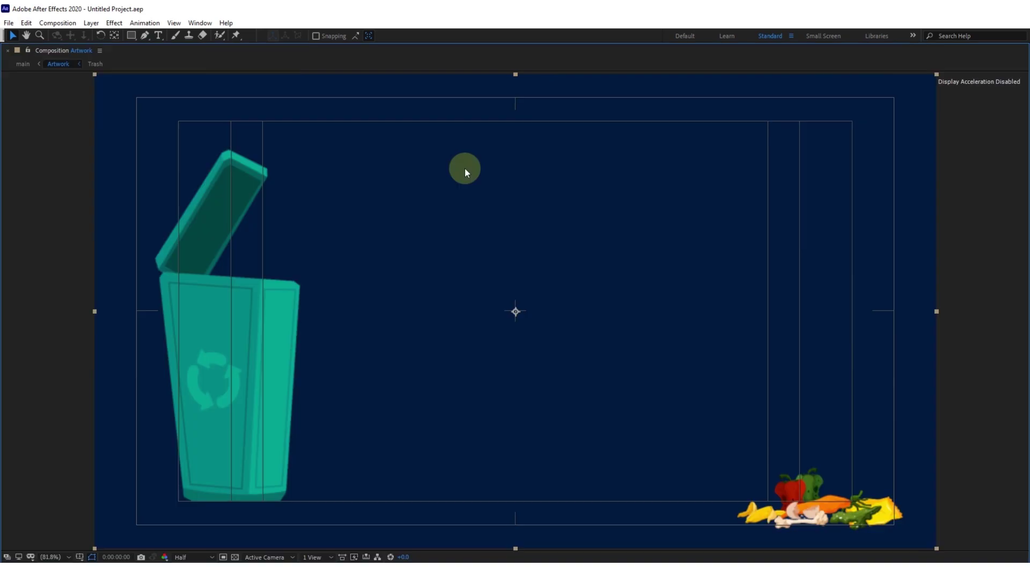
{"action": "left_click_drag", "start_coordinate": [957, 477], "coordinate": [932, 443]}
{"action": "left_click_drag", "start_coordinate": [677, 288], "coordinate": [636, 234]}
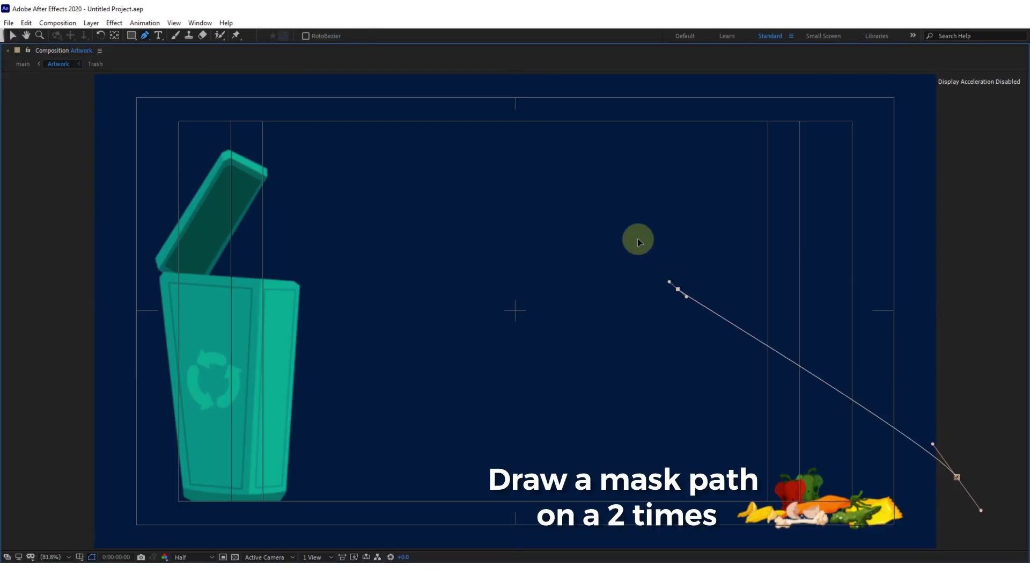
{"action": "left_click_drag", "start_coordinate": [676, 289], "coordinate": [680, 273]}
{"action": "left_click_drag", "start_coordinate": [932, 443], "coordinate": [928, 380]}
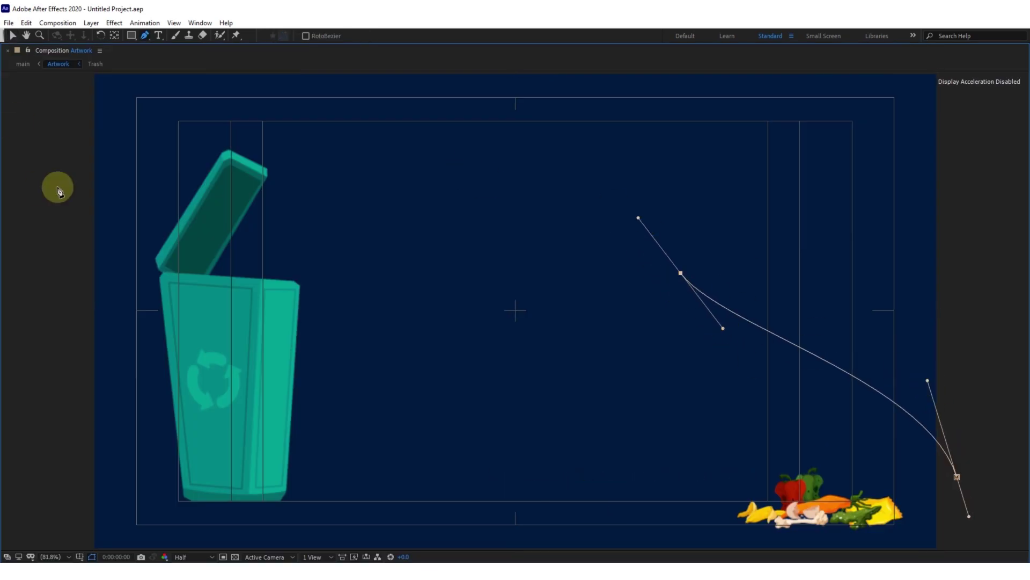
{"action": "left_click_drag", "start_coordinate": [230, 264], "coordinate": [177, 311]}
{"action": "left_click_drag", "start_coordinate": [638, 217], "coordinate": [515, 121]}
Step: Refine the first mask's points and curves so the arc rises higher and flattens on top
{"action": "left_click", "coordinate": [680, 273]}
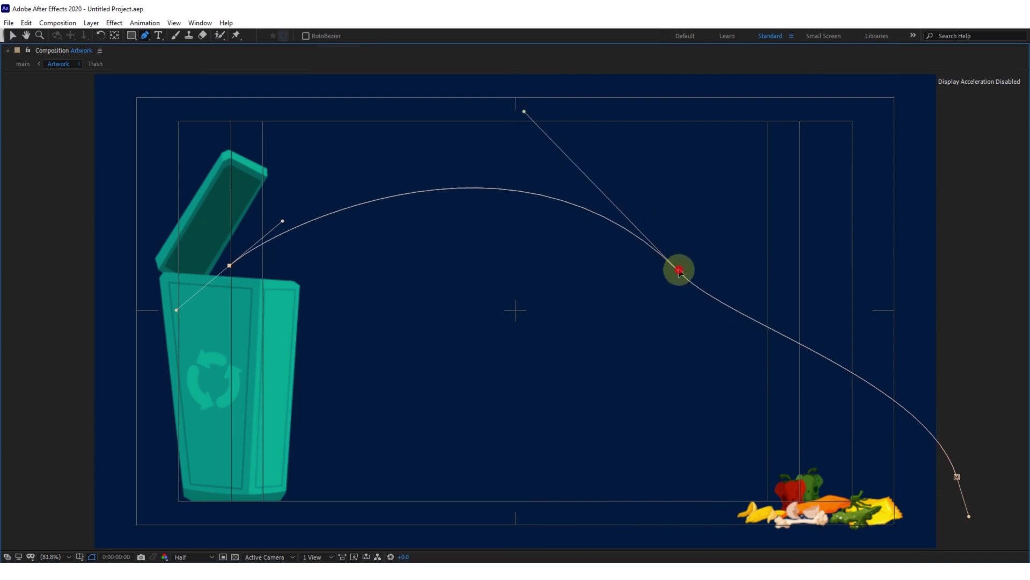
{"action": "left_click_drag", "start_coordinate": [680, 273], "coordinate": [679, 191]}
{"action": "left_click_drag", "start_coordinate": [453, 270], "coordinate": [426, 120]}
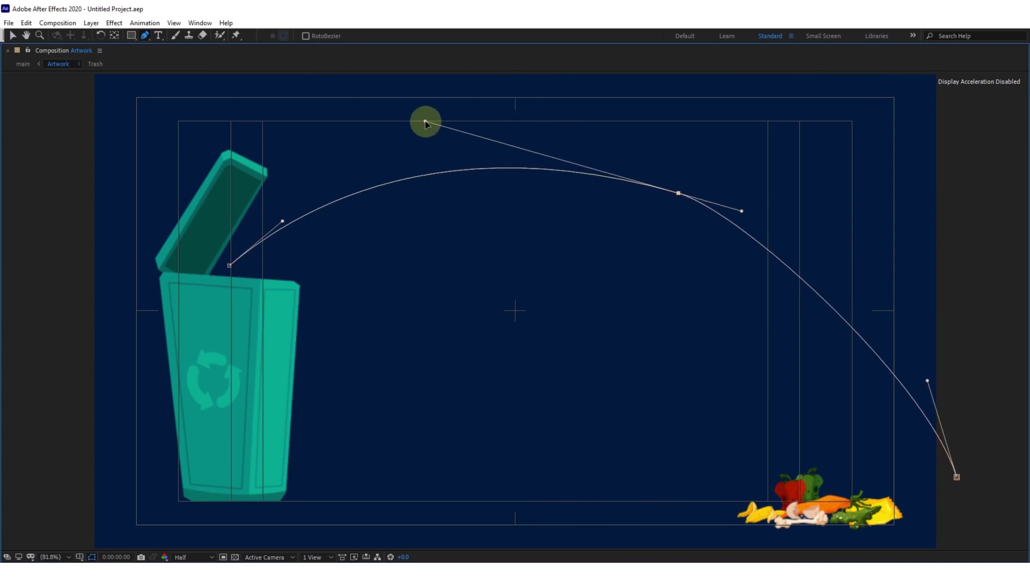
{"action": "left_click_drag", "start_coordinate": [741, 212], "coordinate": [811, 224]}
{"action": "left_click_drag", "start_coordinate": [229, 265], "coordinate": [215, 277]}
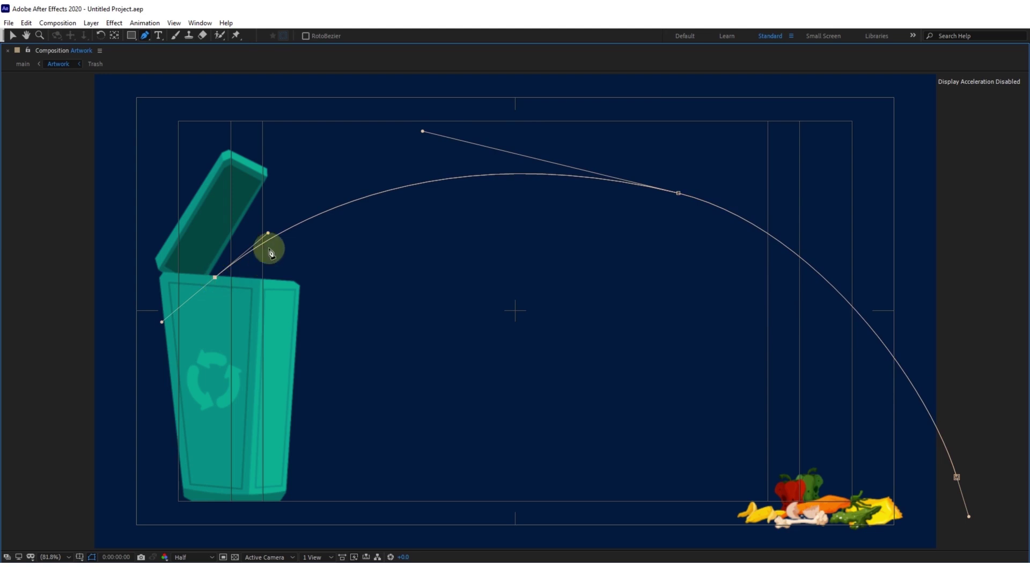
{"action": "left_click_drag", "start_coordinate": [282, 220], "coordinate": [276, 221]}
{"action": "left_click_drag", "start_coordinate": [423, 130], "coordinate": [420, 117]}
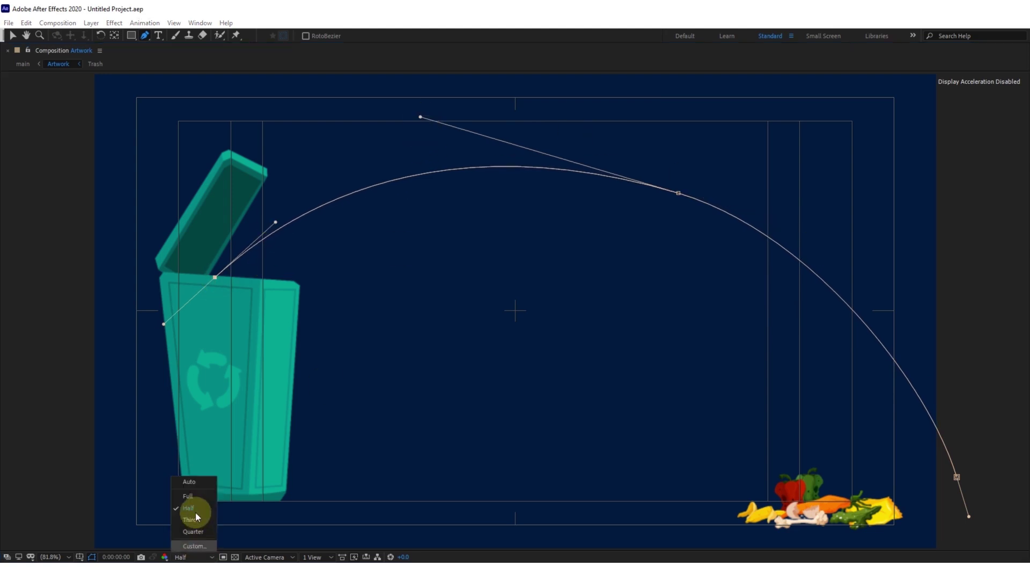
{"action": "left_click_drag", "start_coordinate": [729, 214], "coordinate": [816, 240]}
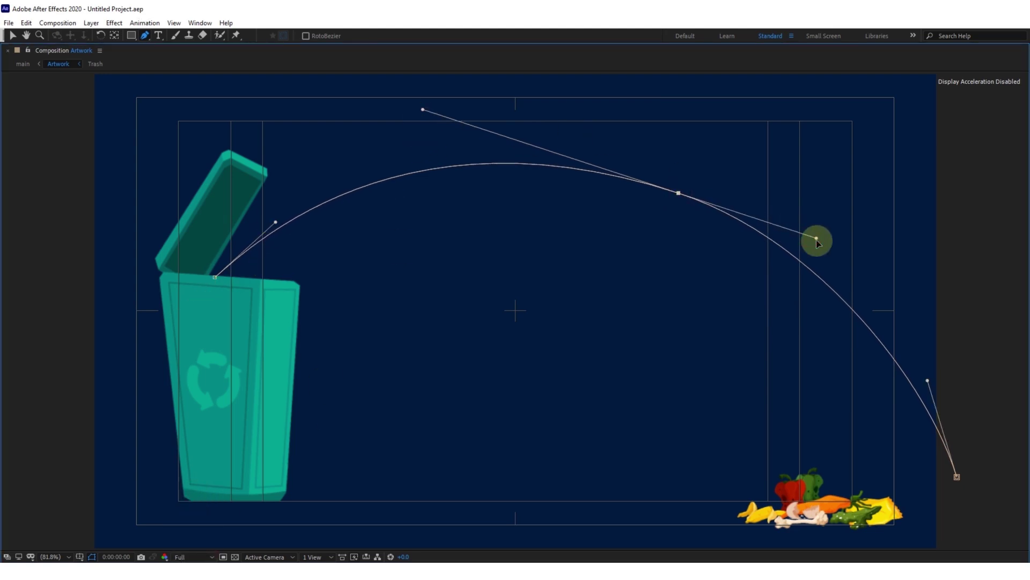
{"action": "left_click_drag", "start_coordinate": [959, 476], "coordinate": [959, 485]}
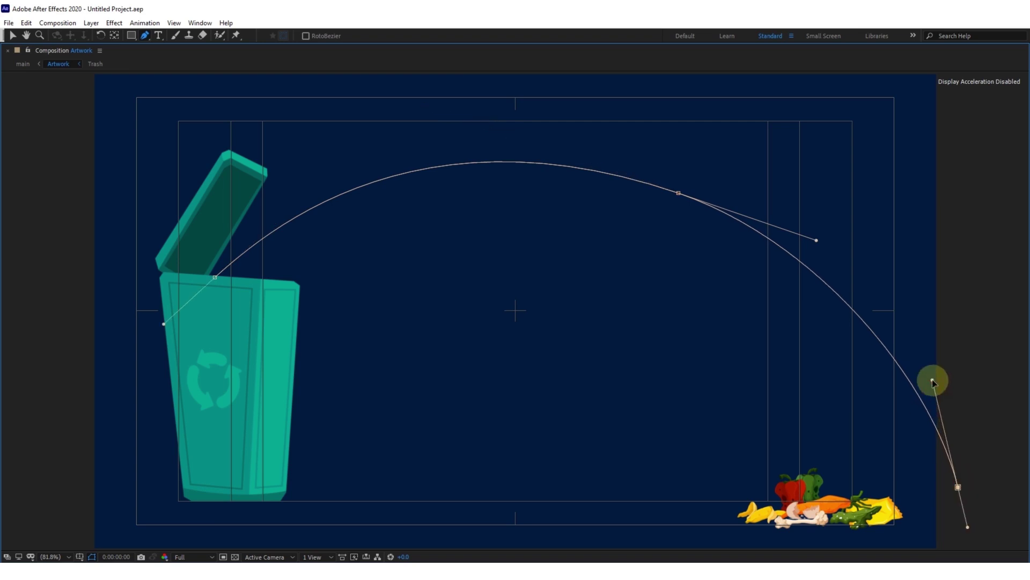
{"action": "key", "text": "grave"}
{"action": "key", "text": "grave"}
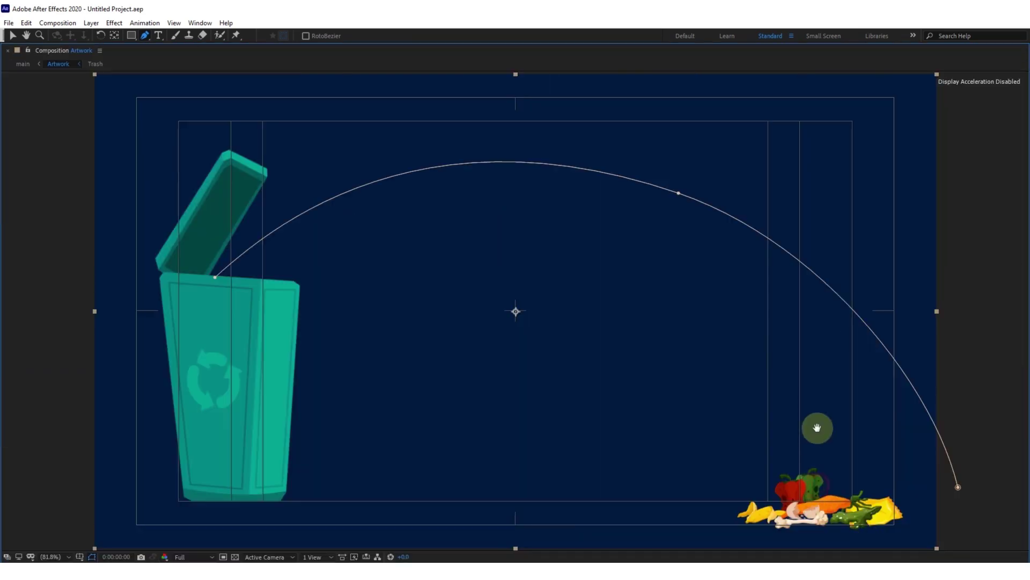
{"action": "scroll", "coordinate": [816, 426], "scroll_direction": "down", "scroll_amount": 2}
Step: Draw and shape a second arcing mask path from the food into the bin opening
{"action": "left_click_drag", "start_coordinate": [729, 448], "coordinate": [722, 433]}
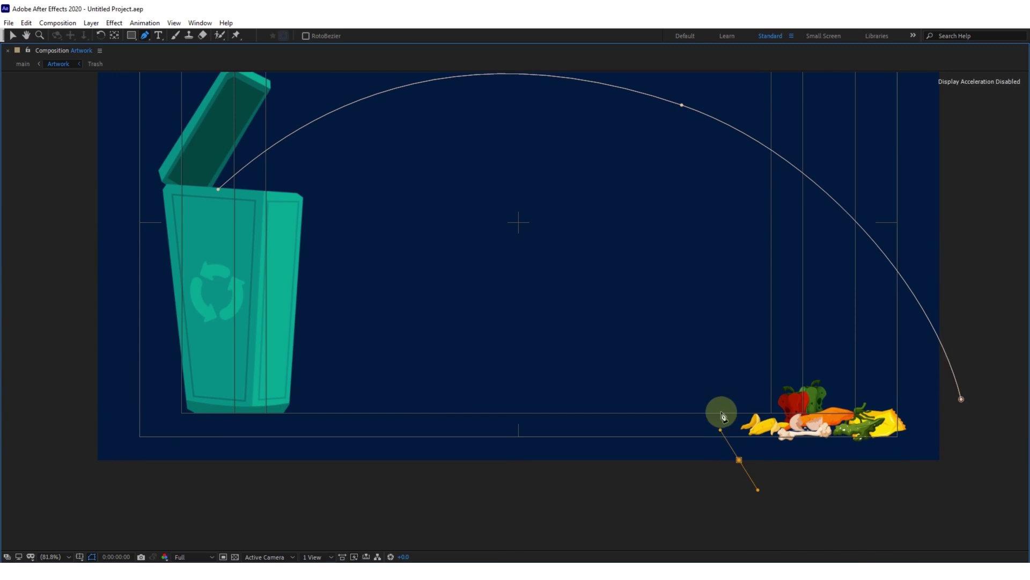
{"action": "left_click_drag", "start_coordinate": [526, 219], "coordinate": [448, 175]}
{"action": "left_click_drag", "start_coordinate": [602, 258], "coordinate": [661, 271]}
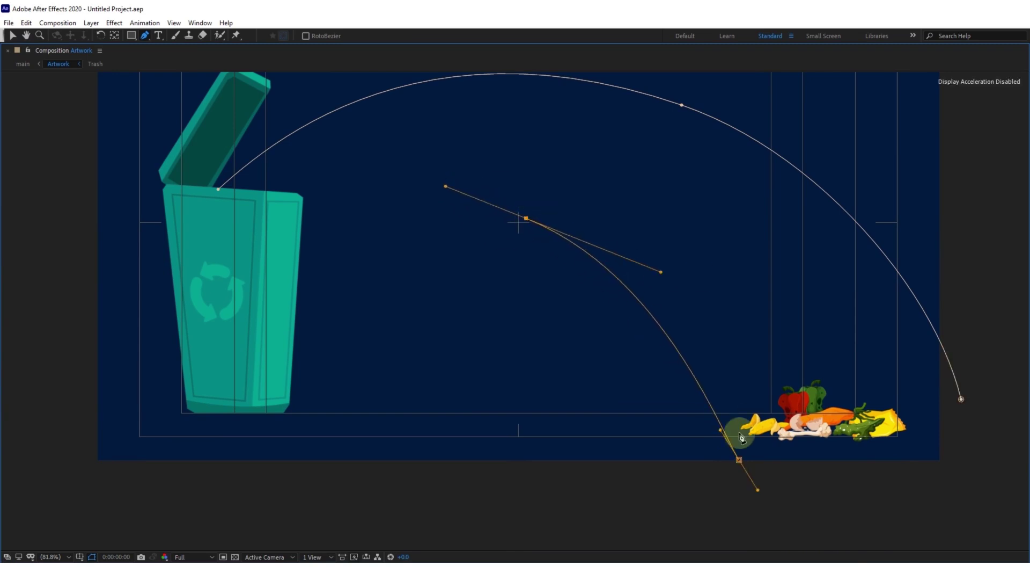
{"action": "left_click_drag", "start_coordinate": [742, 438], "coordinate": [679, 357]}
{"action": "left_click_drag", "start_coordinate": [258, 191], "coordinate": [208, 230]}
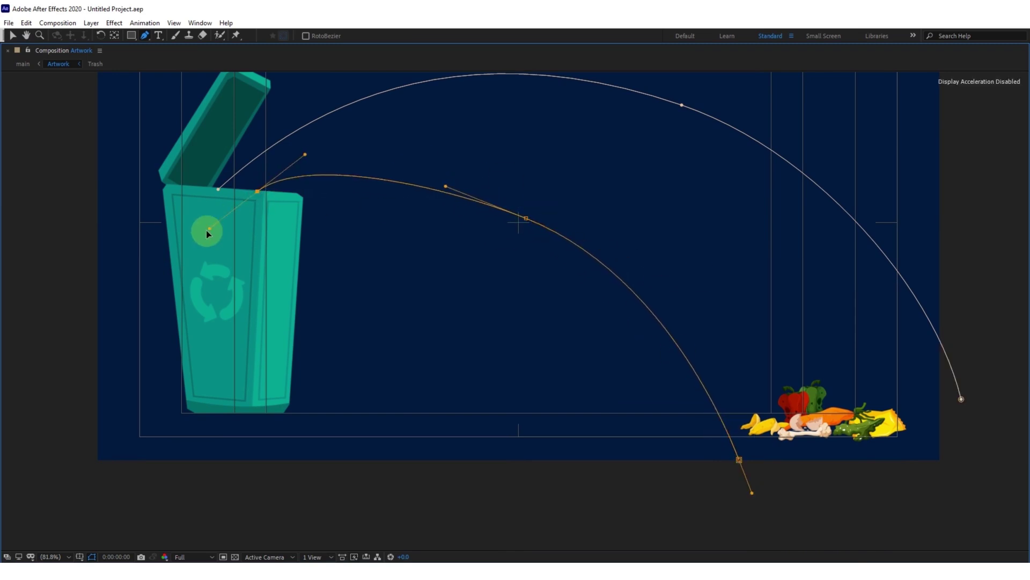
{"action": "mouse_move", "coordinate": [446, 187]}
{"action": "left_mouse_down"}
{"action": "mouse_move", "coordinate": [442, 143]}
{"action": "mouse_move", "coordinate": [425, 142]}
{"action": "left_mouse_up"}
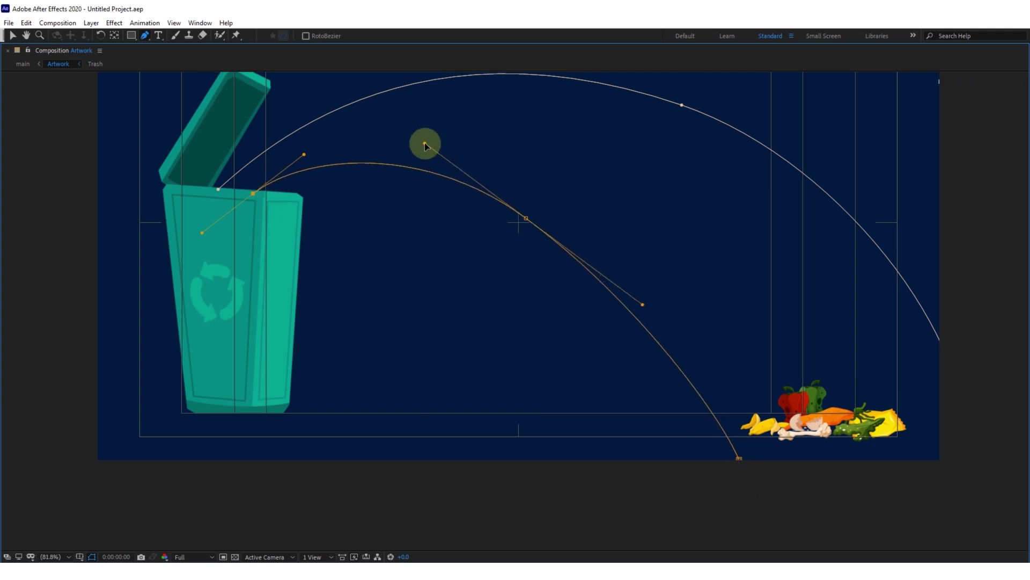
{"action": "left_click_drag", "start_coordinate": [526, 218], "coordinate": [542, 212]}
{"action": "left_click_drag", "start_coordinate": [659, 299], "coordinate": [672, 297]}
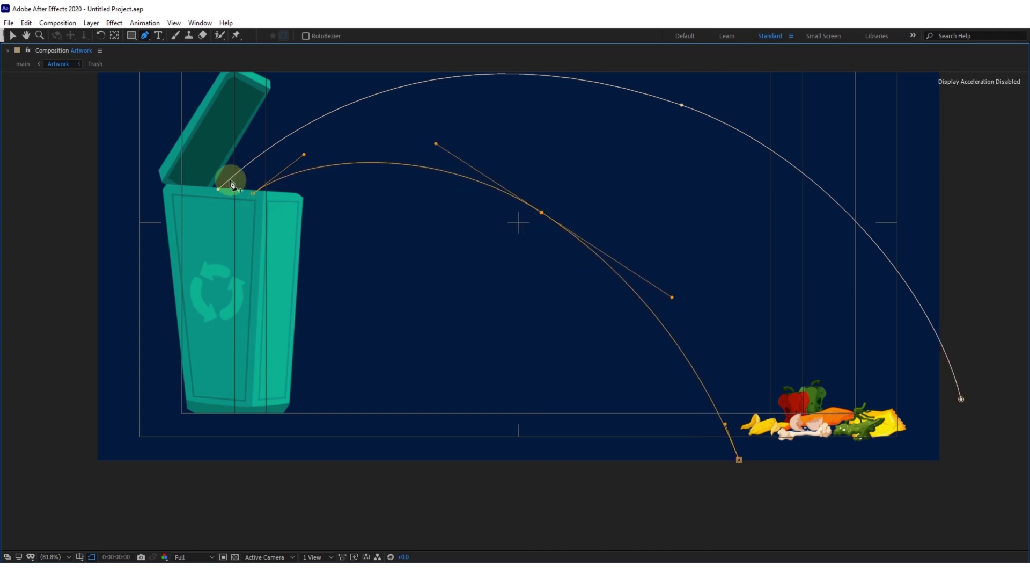
{"action": "left_click_drag", "start_coordinate": [542, 211], "coordinate": [553, 215]}
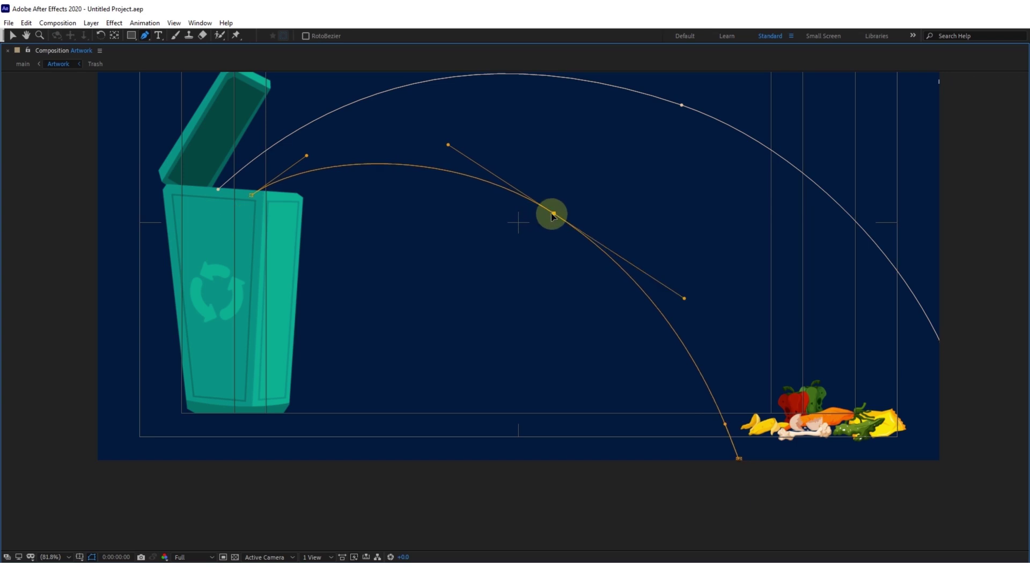
{"action": "left_click", "coordinate": [98, 531]}
Step: Set the preview resolution to Half and clear the effects search
{"action": "left_click", "coordinate": [69, 361]}
{"action": "left_click", "coordinate": [392, 459]}
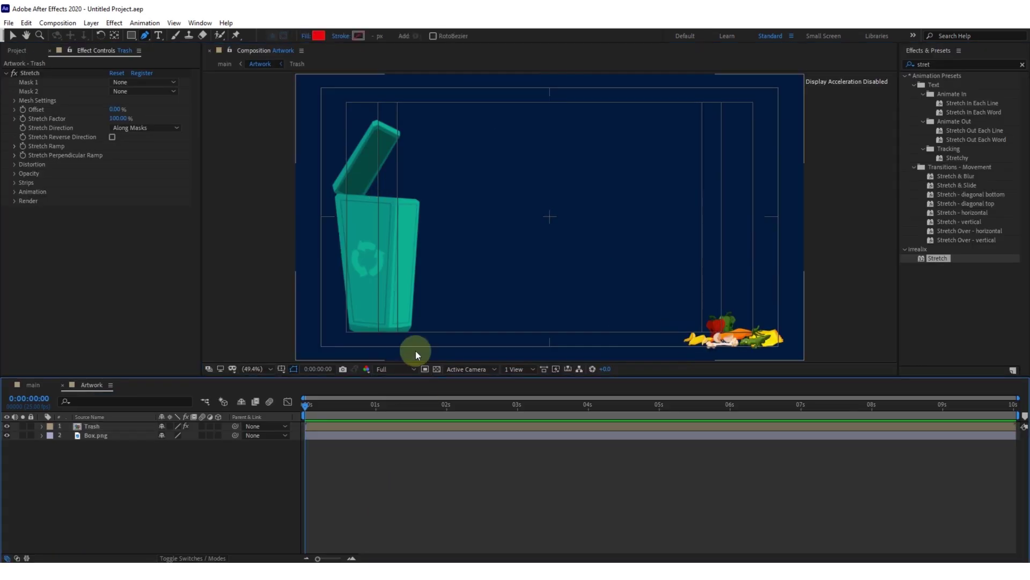
{"action": "left_click", "coordinate": [394, 369]}
{"action": "left_click", "coordinate": [407, 407]}
{"action": "left_click", "coordinate": [1023, 64]}
Step: On the Trash layer, set the Stretch effect's mask dropdowns to Mask 1 and Mask 2
{"action": "left_click", "coordinate": [90, 425]}
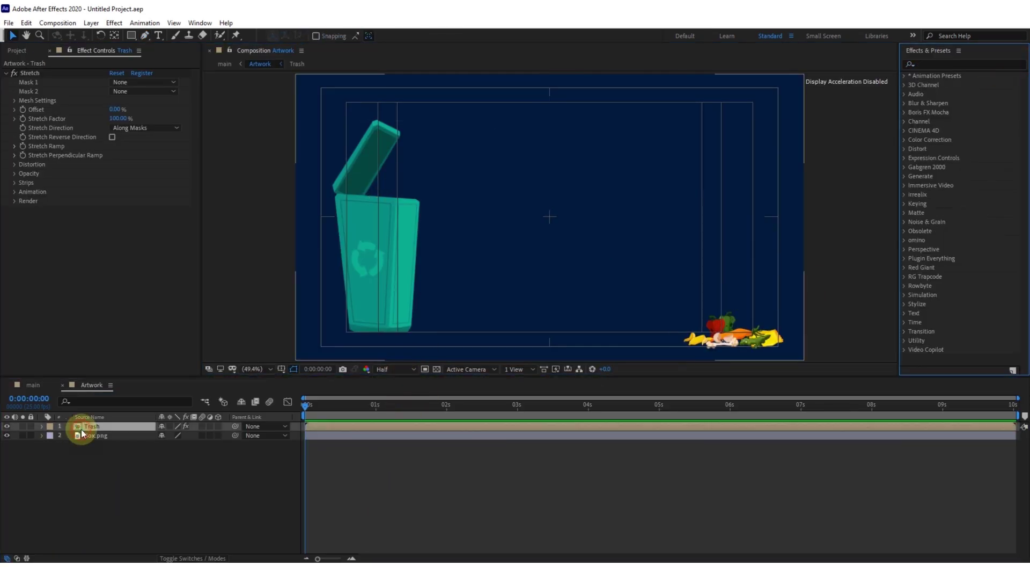
{"action": "left_click", "coordinate": [152, 81]}
{"action": "left_click", "coordinate": [152, 116]}
{"action": "left_click", "coordinate": [138, 91]}
{"action": "left_click", "coordinate": [145, 129]}
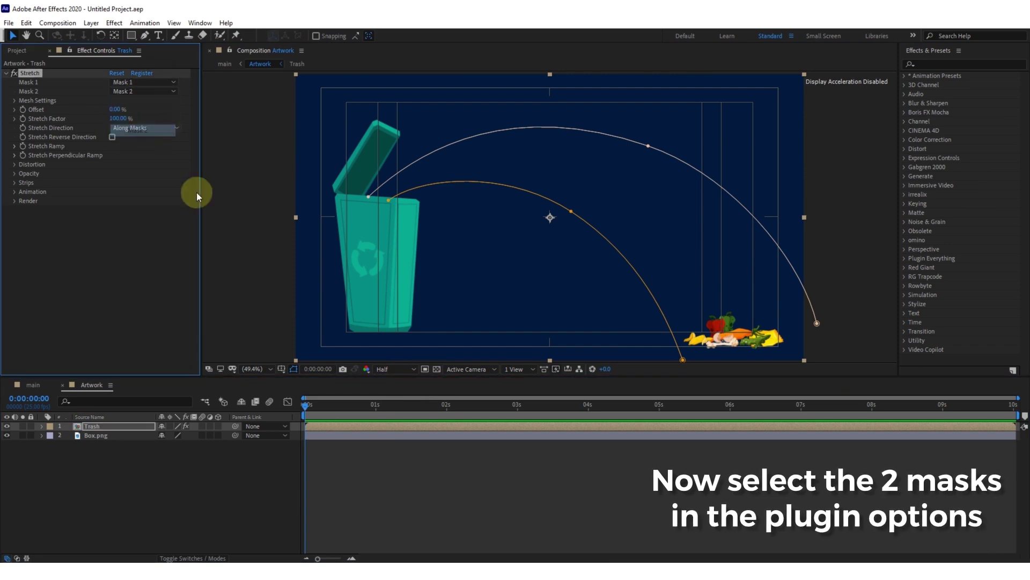
{"action": "left_click", "coordinate": [390, 486]}
Step: Test higher Stretch Factor values, then undo back to 100%
{"action": "mouse_move", "coordinate": [113, 119]}
{"action": "left_mouse_down"}
{"action": "mouse_move", "coordinate": [177, 129]}
{"action": "mouse_move", "coordinate": [685, 306]}
{"action": "left_mouse_up"}
{"action": "left_click", "coordinate": [539, 329]}
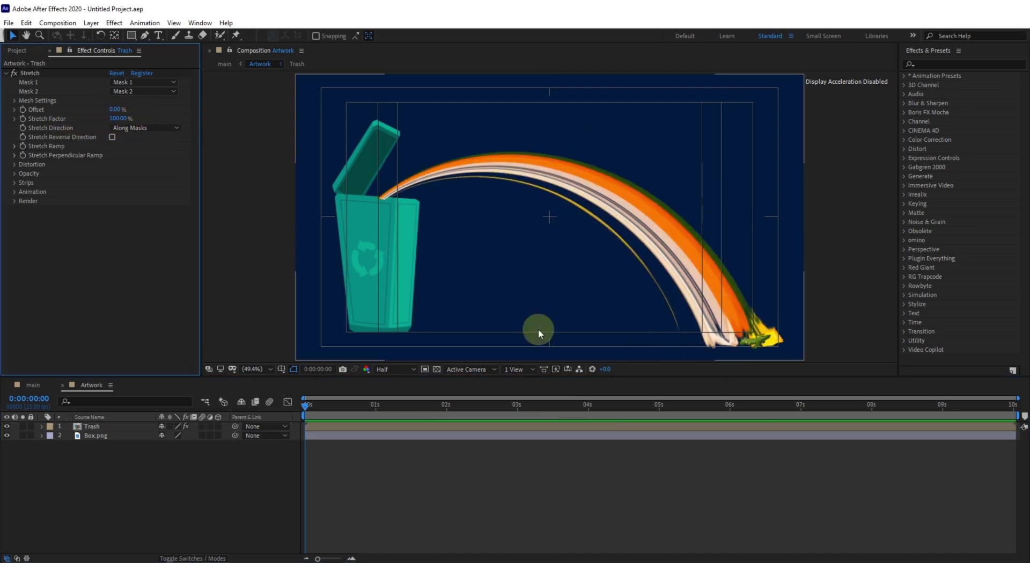
{"action": "left_click_drag", "start_coordinate": [119, 119], "coordinate": [177, 120]}
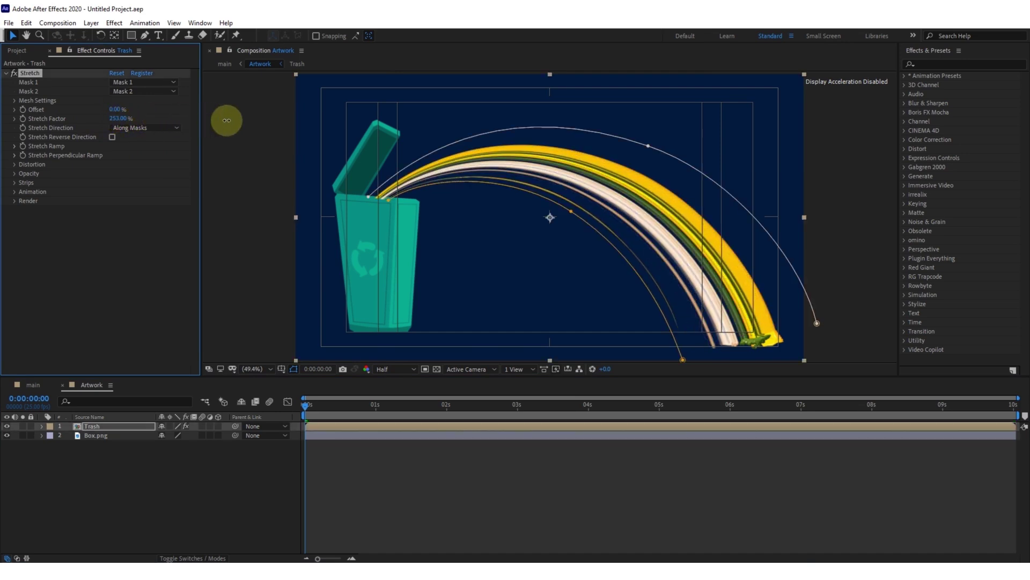
{"action": "key", "text": "ctrl+z"}
{"action": "left_click", "coordinate": [14, 201]}
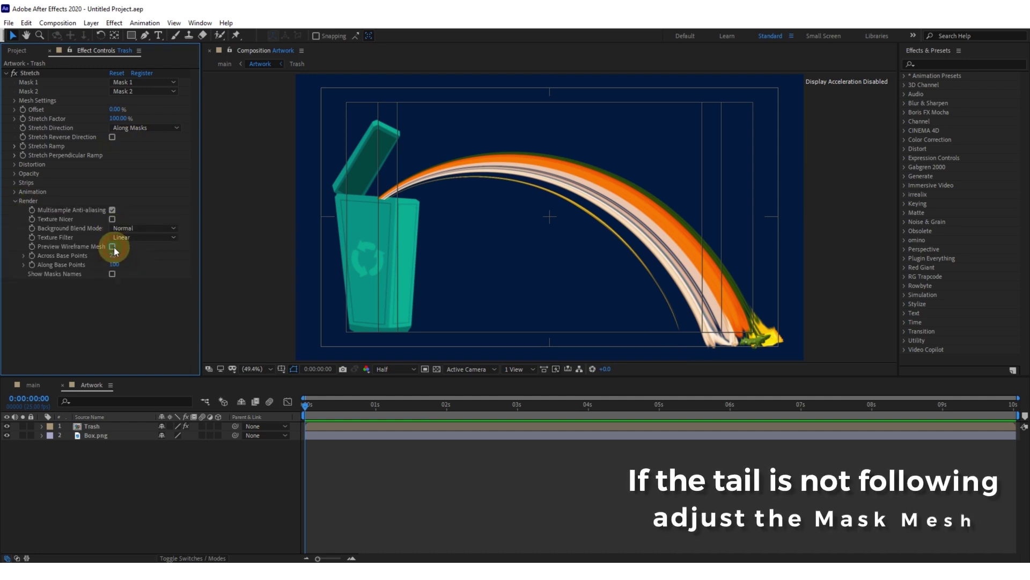
{"action": "left_click", "coordinate": [114, 247]}
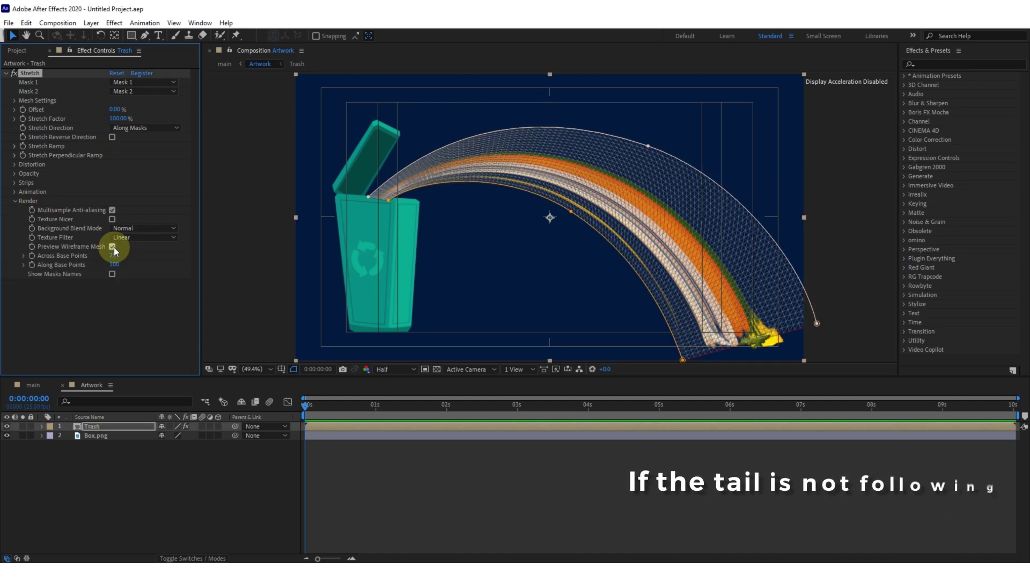
{"action": "key", "text": "grave"}
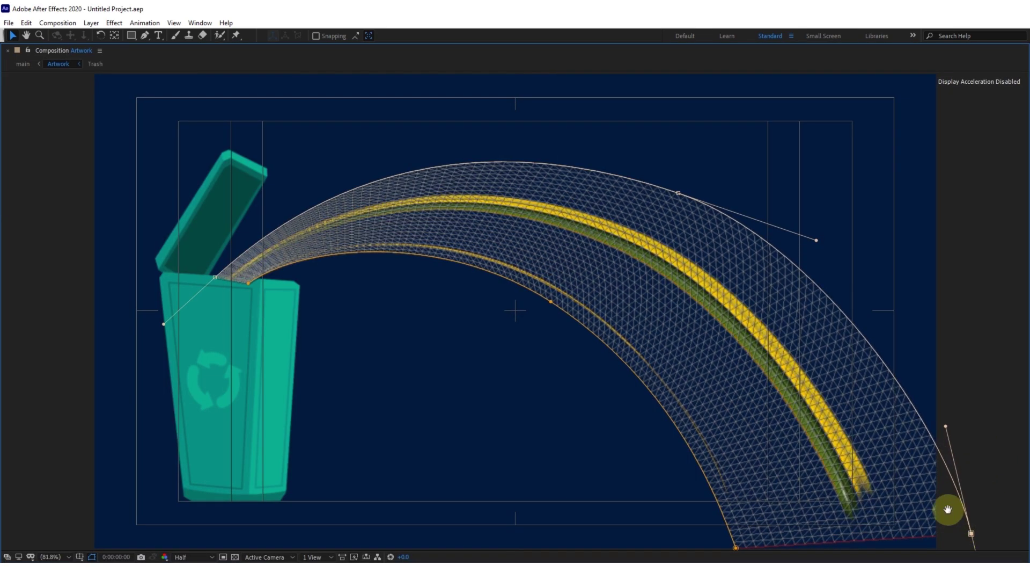
{"action": "scroll", "coordinate": [962, 483], "scroll_direction": "down", "scroll_amount": 3}
{"action": "left_click", "coordinate": [966, 491]}
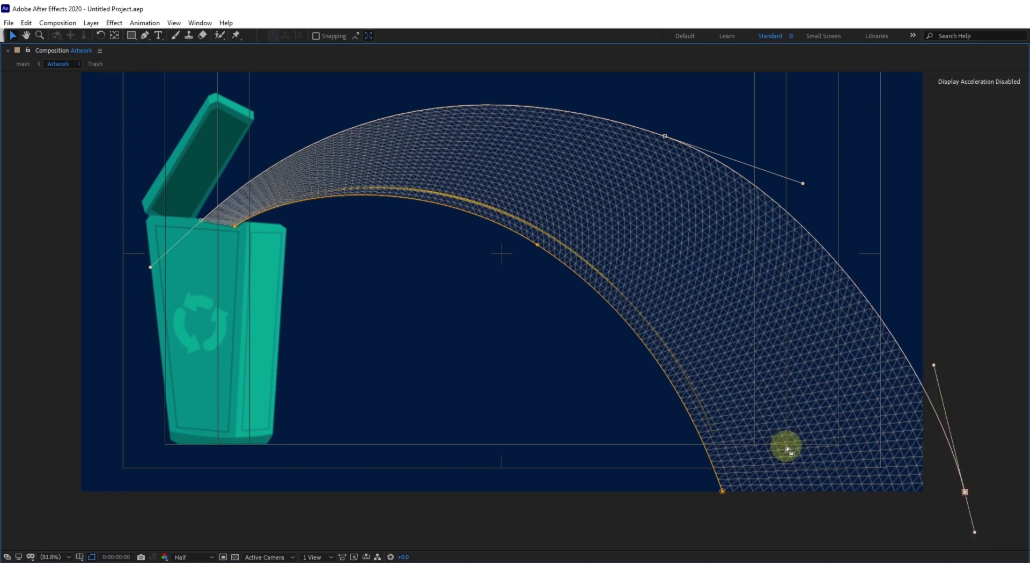
{"action": "left_click", "coordinate": [724, 495]}
{"action": "left_click", "coordinate": [535, 246]}
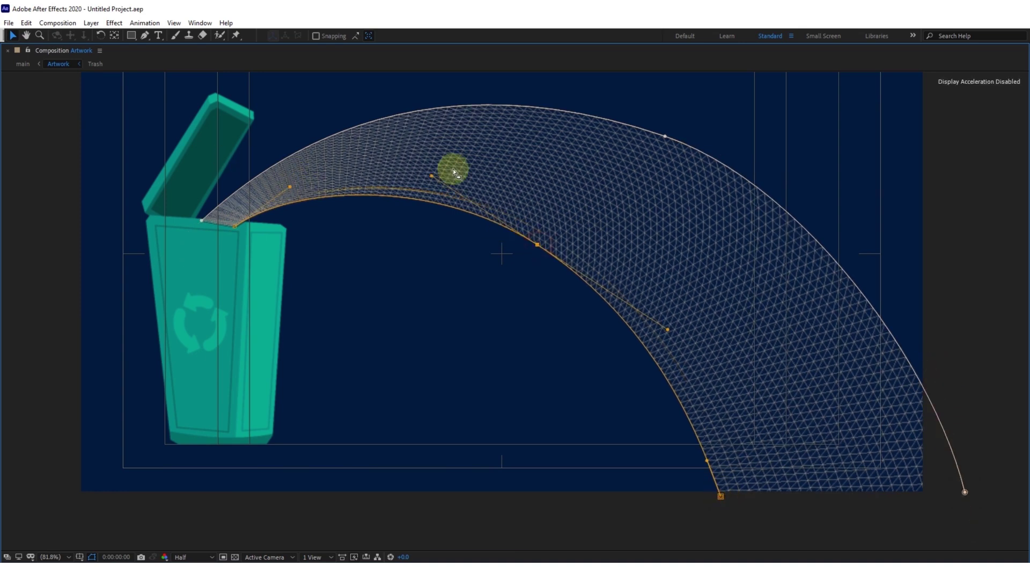
{"action": "key", "text": "grave"}
{"action": "left_click", "coordinate": [252, 369]}
{"action": "left_click", "coordinate": [258, 197]}
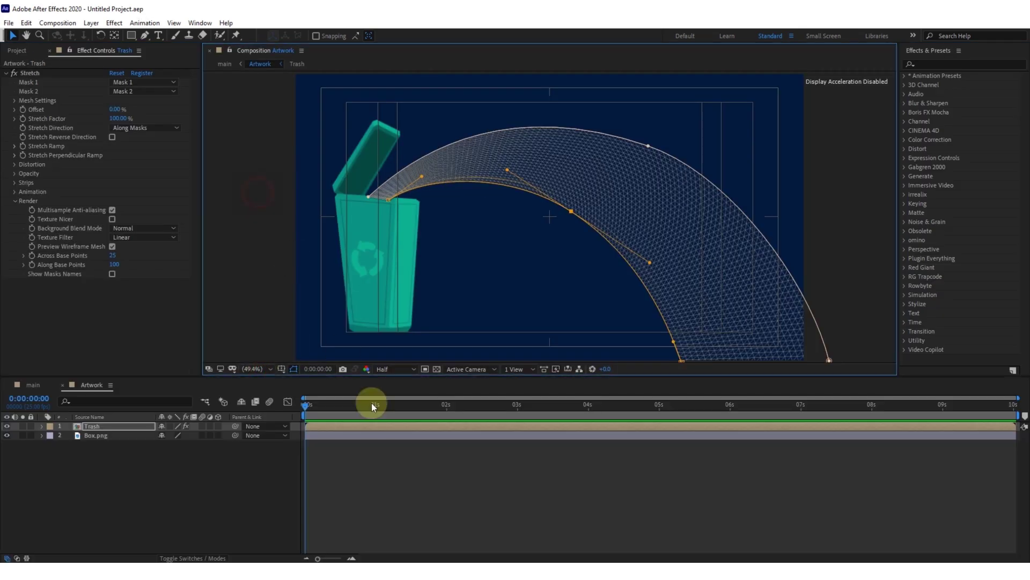
{"action": "left_click", "coordinate": [112, 246]}
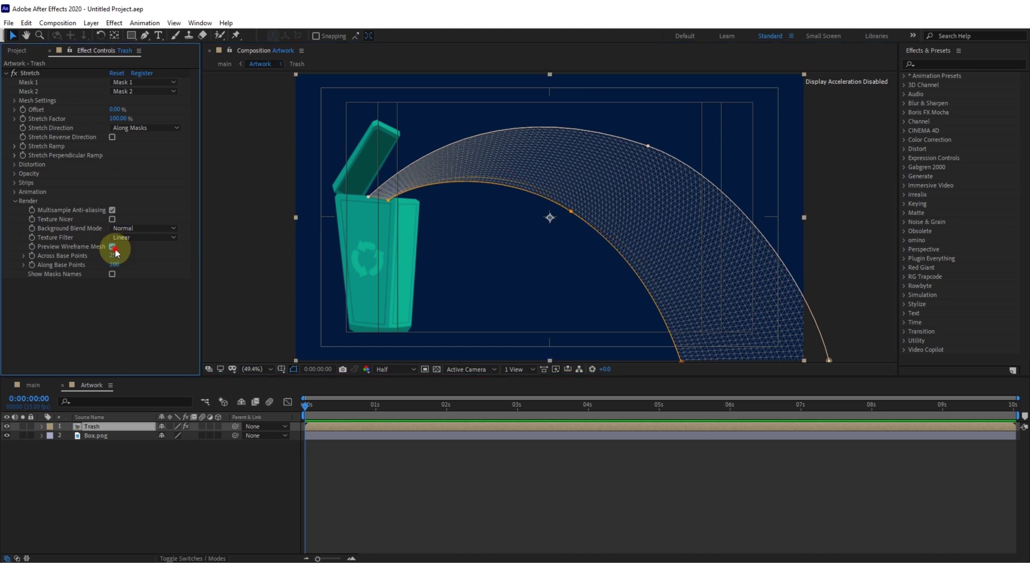
Step: At Full resolution, raise Across Base Points to 200 and reshape the orange mask's curve near the bin
{"action": "left_click", "coordinate": [397, 369]}
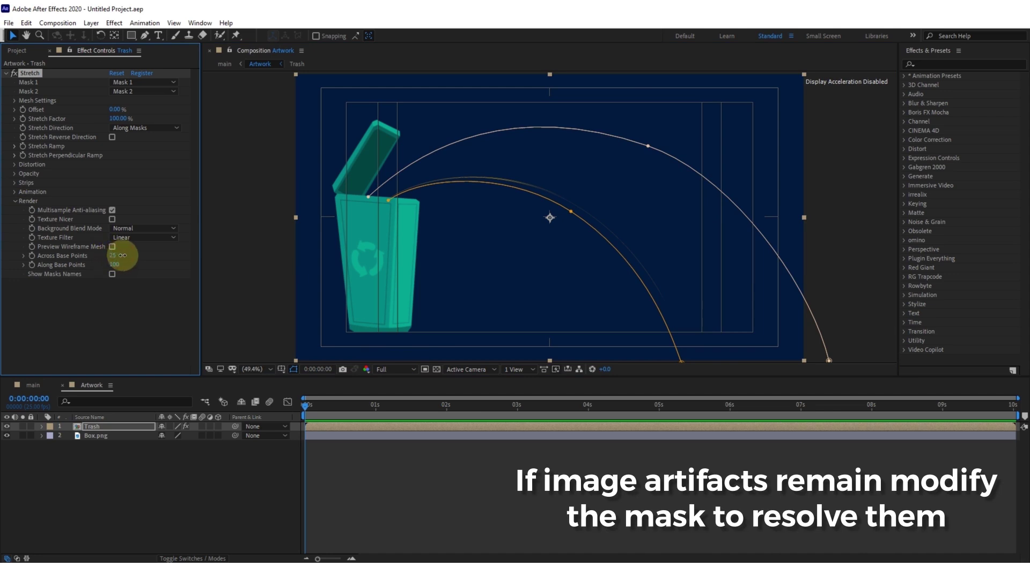
{"action": "left_click_drag", "start_coordinate": [121, 254], "coordinate": [199, 251]}
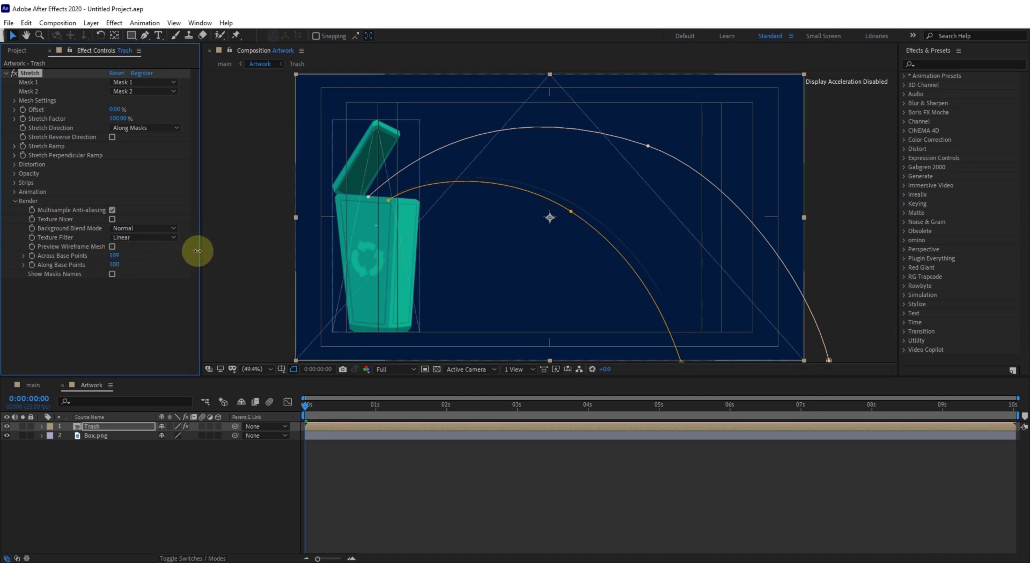
{"action": "left_click", "coordinate": [568, 212]}
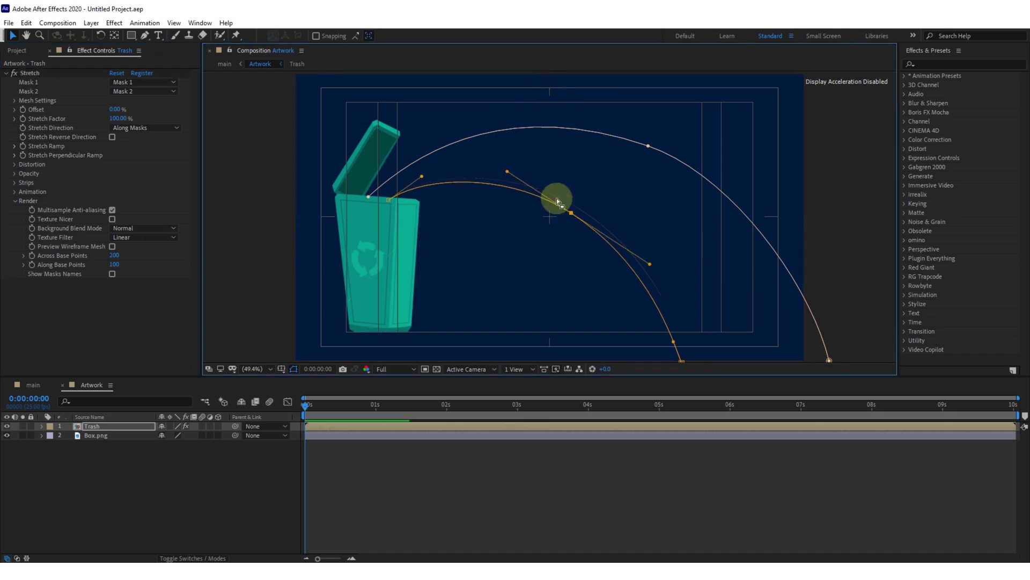
{"action": "left_click_drag", "start_coordinate": [429, 174], "coordinate": [430, 173]}
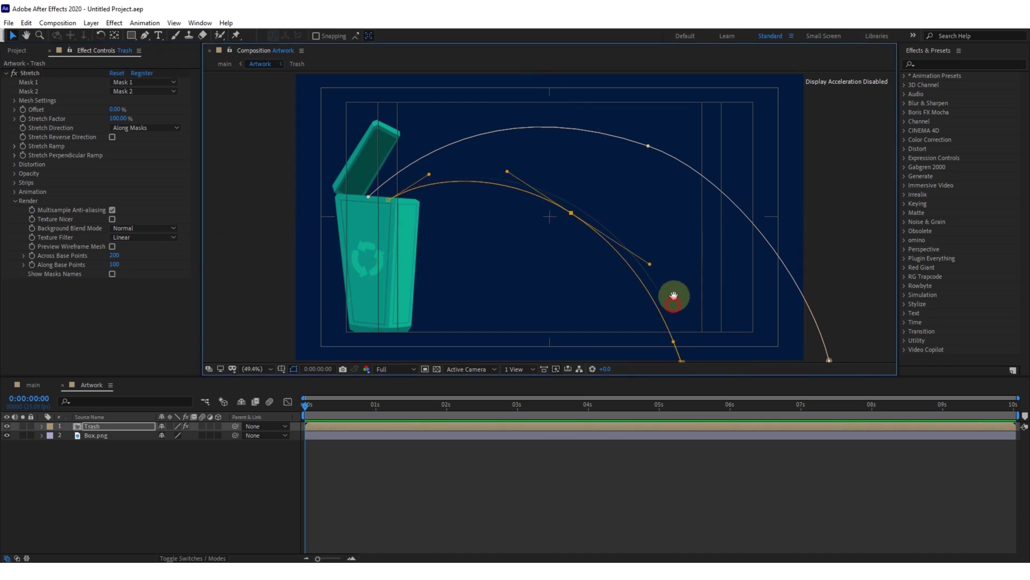
{"action": "scroll", "coordinate": [673, 296], "scroll_direction": "down", "scroll_amount": 1}
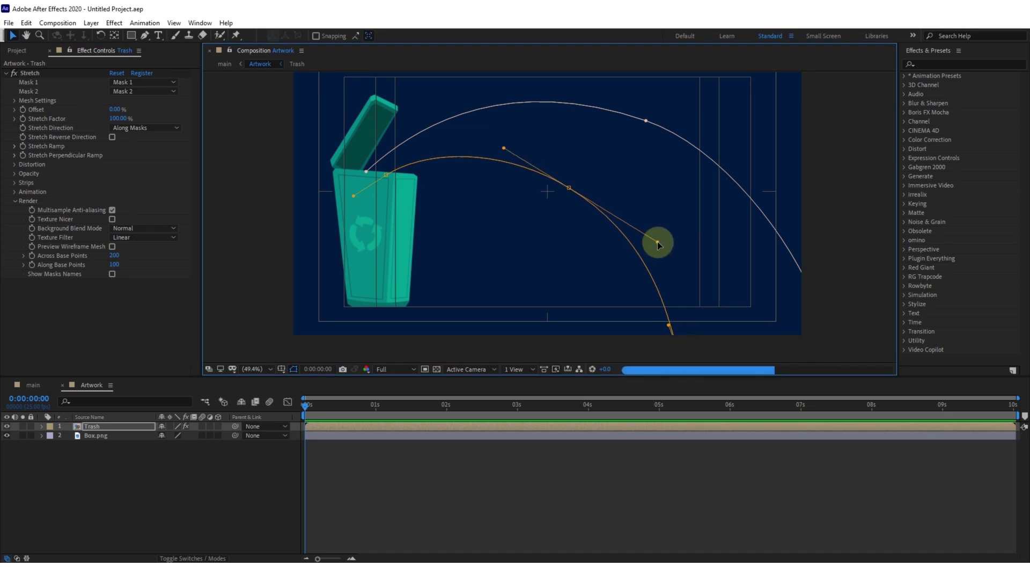
{"action": "left_click", "coordinate": [269, 363]}
Step: Fit the view and keyframe Stretch Factor at 0% on the first frame
{"action": "left_click", "coordinate": [274, 177]}
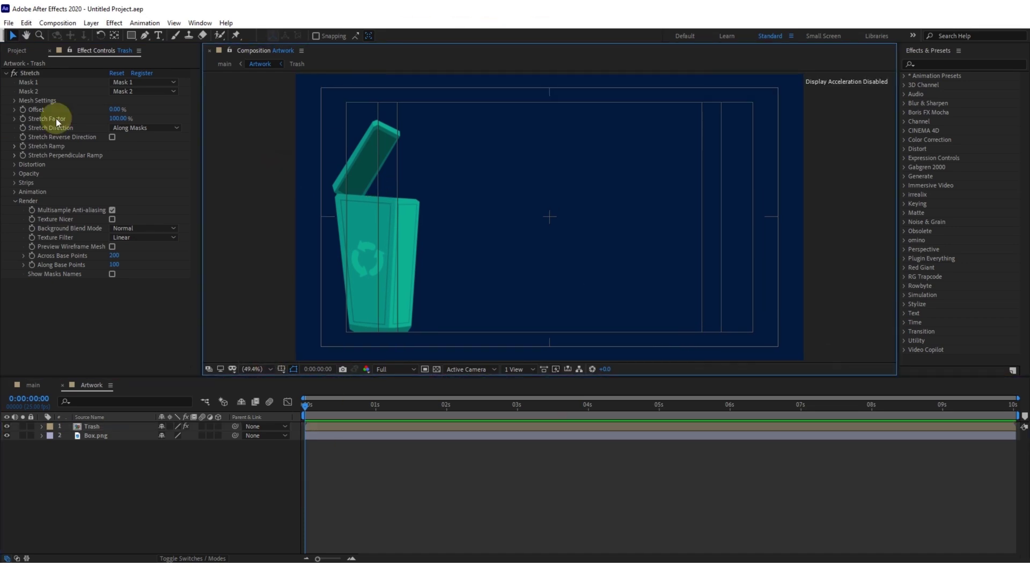
{"action": "left_click", "coordinate": [15, 201]}
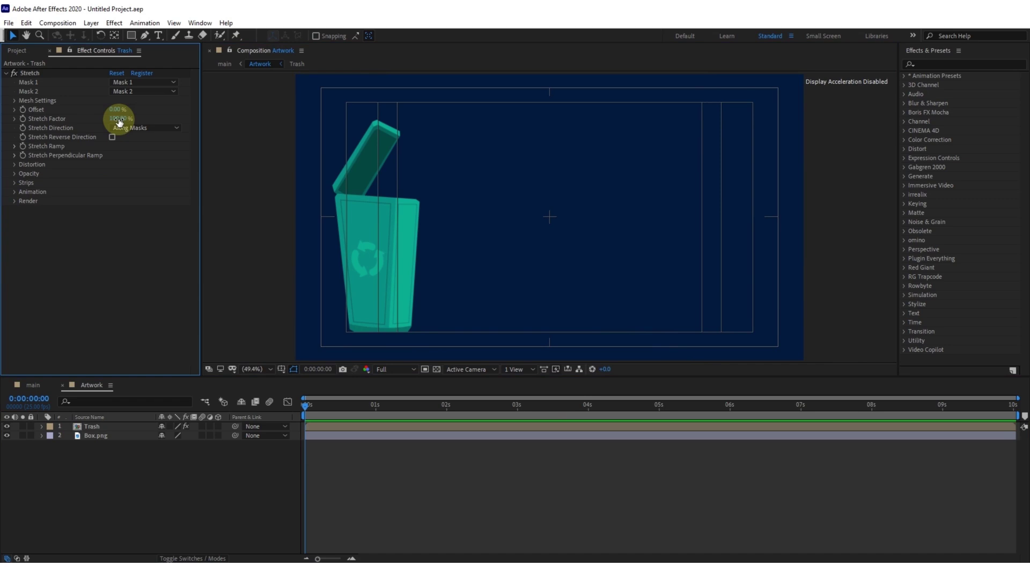
{"action": "left_click_drag", "start_coordinate": [118, 121], "coordinate": [96, 122]}
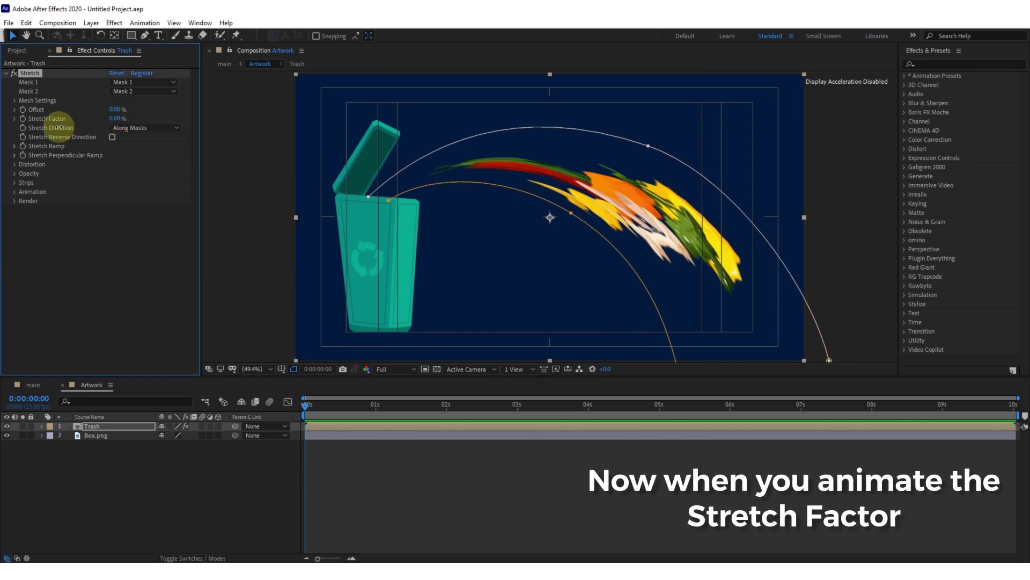
{"action": "left_click", "coordinate": [23, 118]}
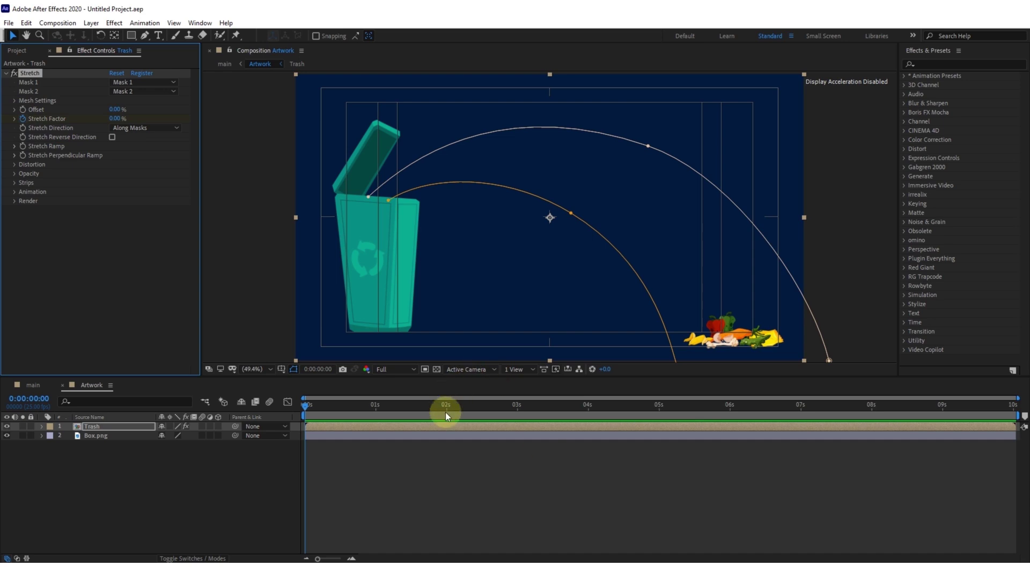
Step: Add a 100% Stretch Factor keyframe at two seconds and reveal the keyframes with U
{"action": "left_click", "coordinate": [447, 408]}
{"action": "left_click", "coordinate": [116, 119]}
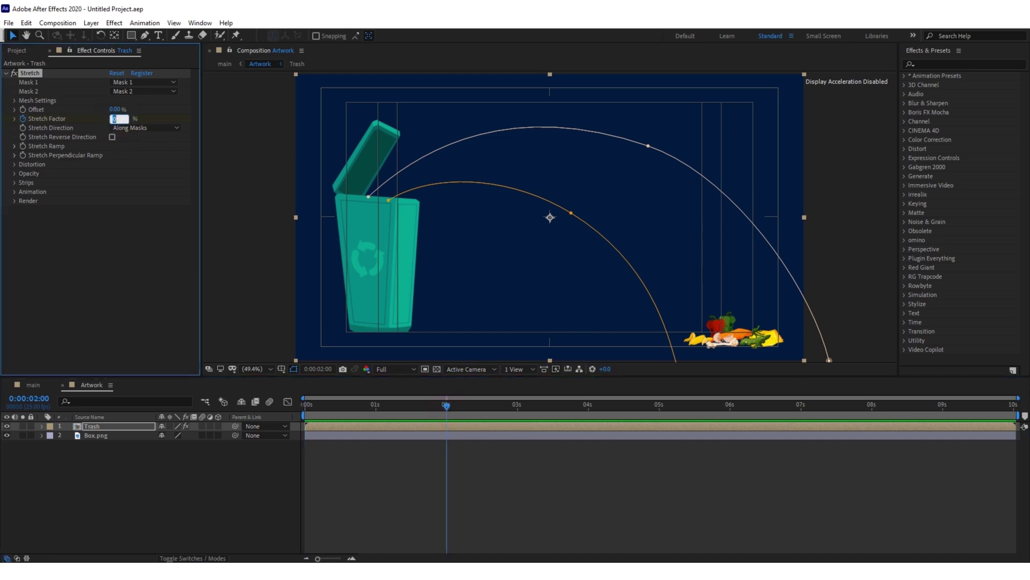
{"action": "type", "text": "100"}
{"action": "key", "text": "Return"}
{"action": "key", "text": "u"}
{"action": "left_click", "coordinate": [423, 493]}
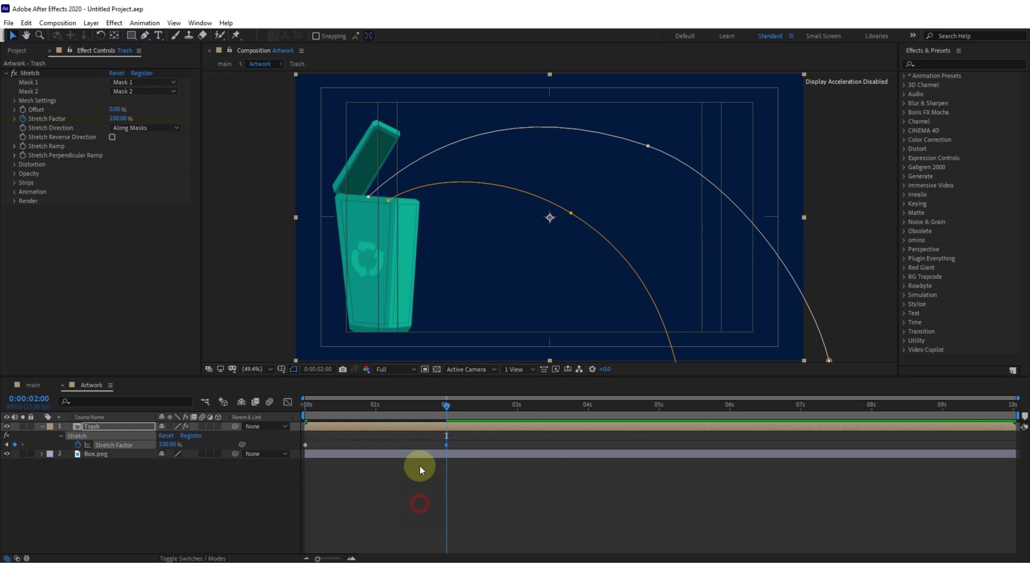
Step: At one second and Half resolution, try stretching across the masks, then revert to along them
{"action": "mouse_move", "coordinate": [422, 406]}
{"action": "left_mouse_down"}
{"action": "mouse_move", "coordinate": [367, 409]}
{"action": "mouse_move", "coordinate": [375, 411]}
{"action": "left_mouse_up"}
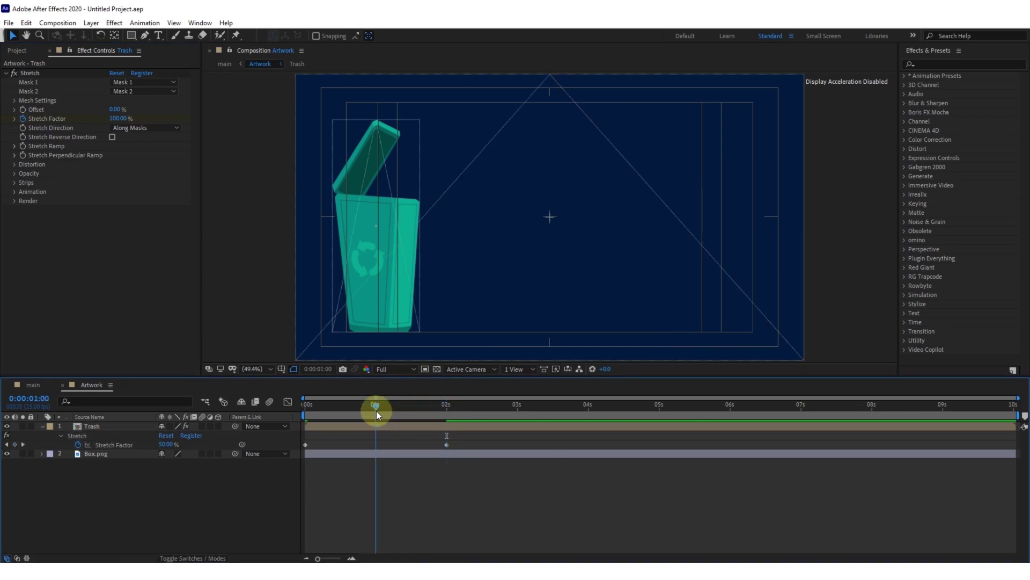
{"action": "left_click", "coordinate": [394, 369]}
{"action": "left_click", "coordinate": [391, 406]}
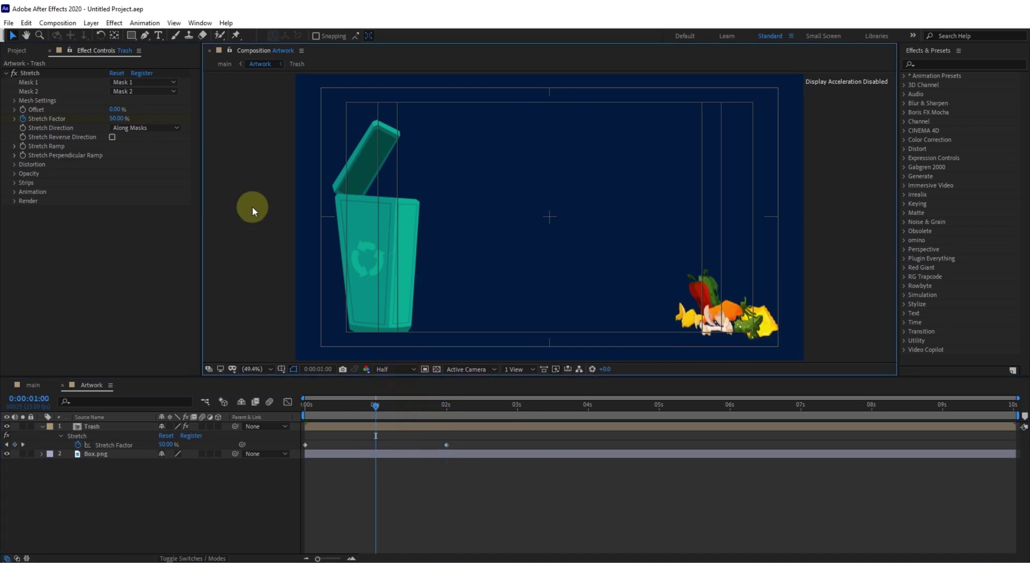
{"action": "left_click", "coordinate": [147, 125]}
{"action": "left_click", "coordinate": [149, 140]}
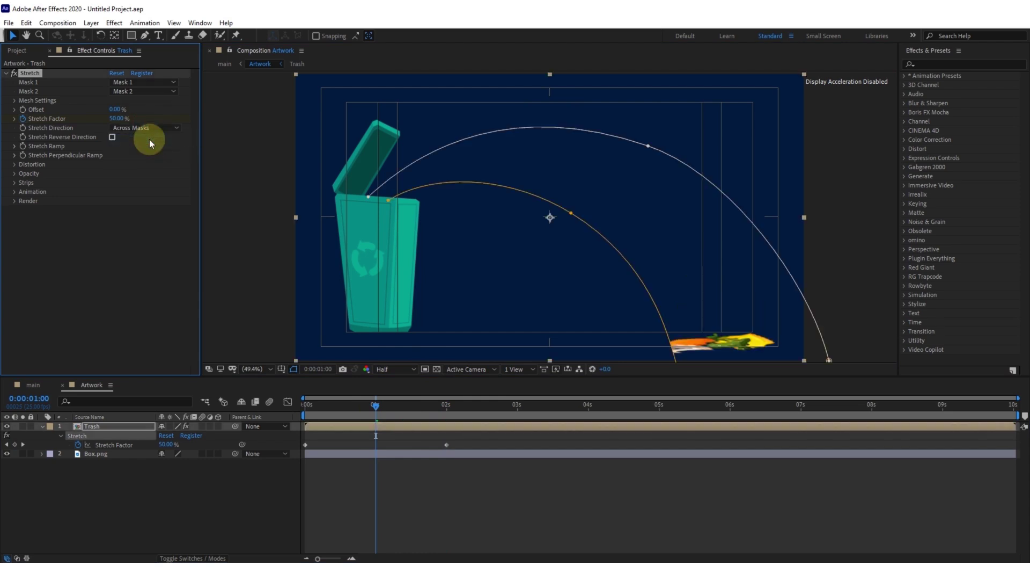
{"action": "left_click", "coordinate": [151, 127]}
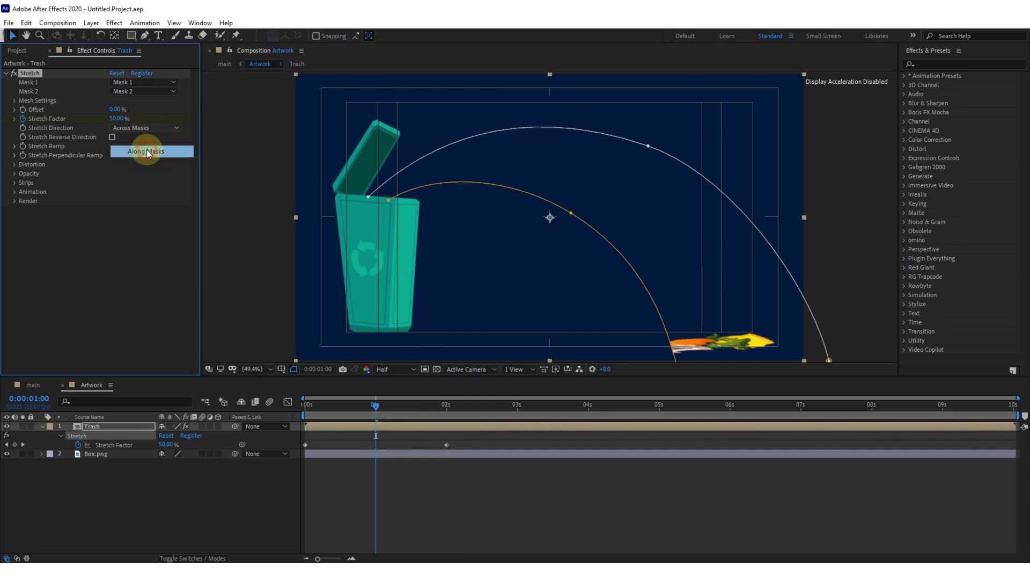
{"action": "left_click", "coordinate": [145, 147]}
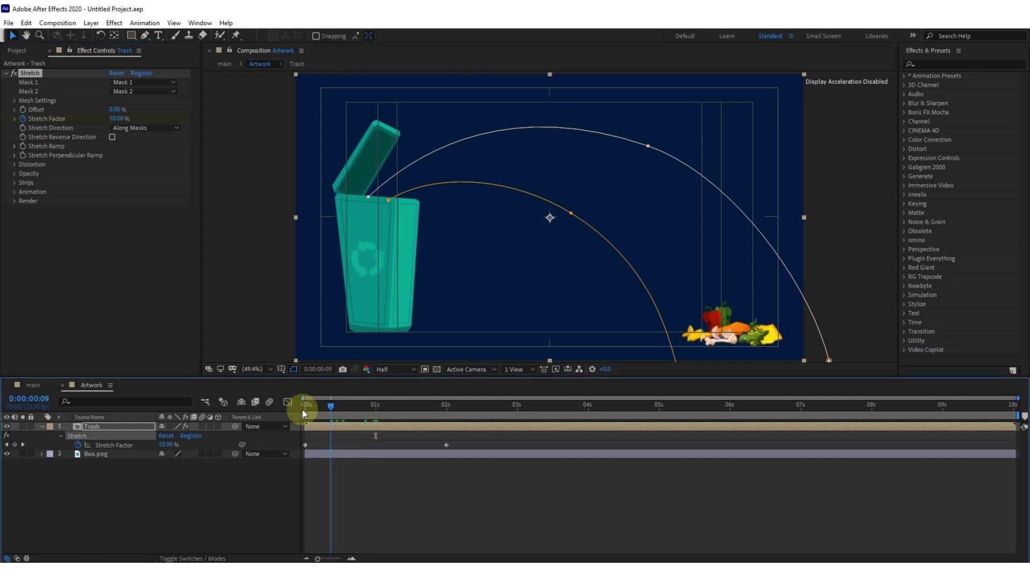
Step: Scrub the first second and test a perpendicular ramp reshape, then undo it
{"action": "left_click_drag", "start_coordinate": [339, 409], "coordinate": [291, 411]}
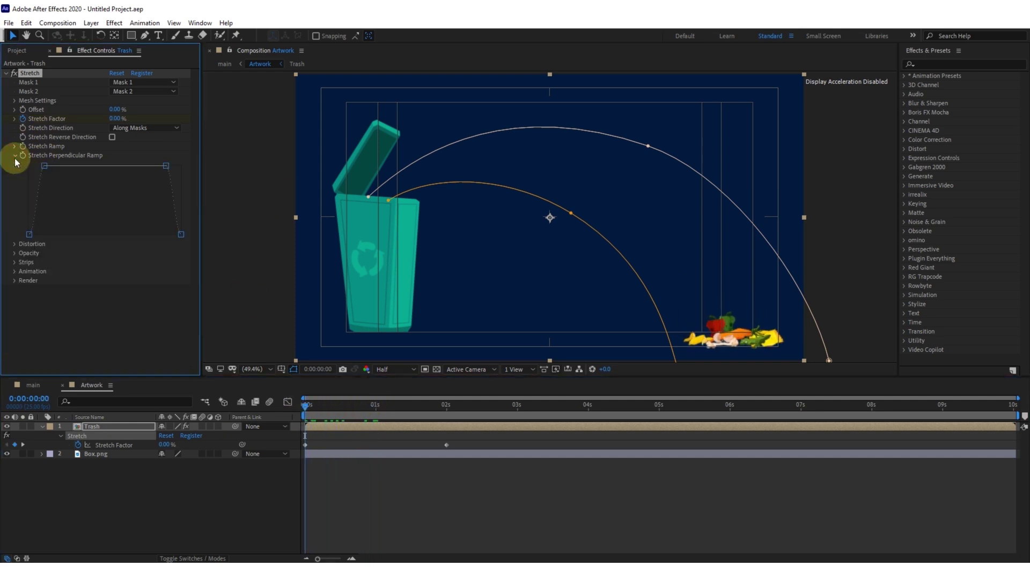
{"action": "key", "text": "s"}
{"action": "key", "text": "s"}
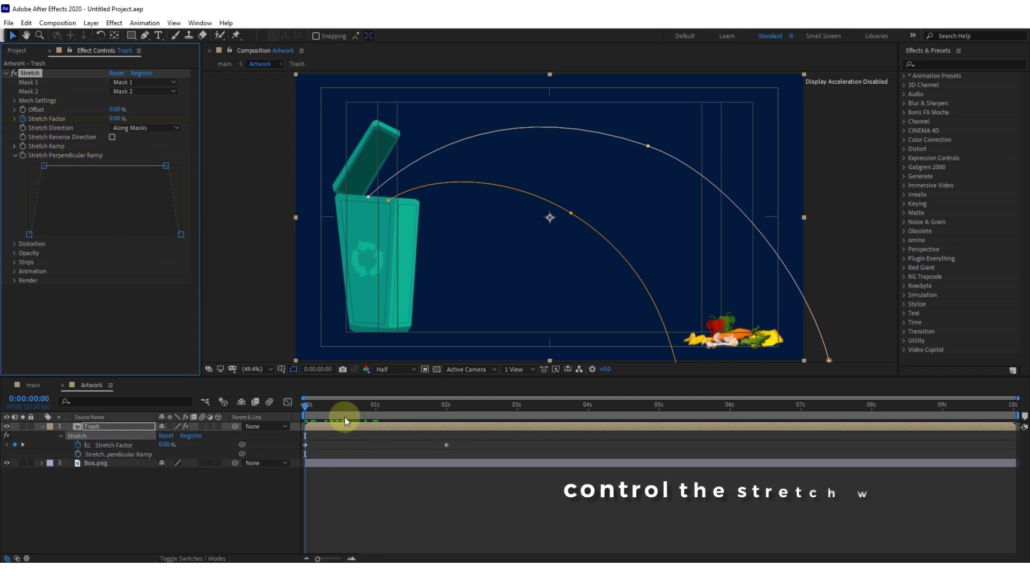
{"action": "left_click_drag", "start_coordinate": [345, 407], "coordinate": [362, 407]}
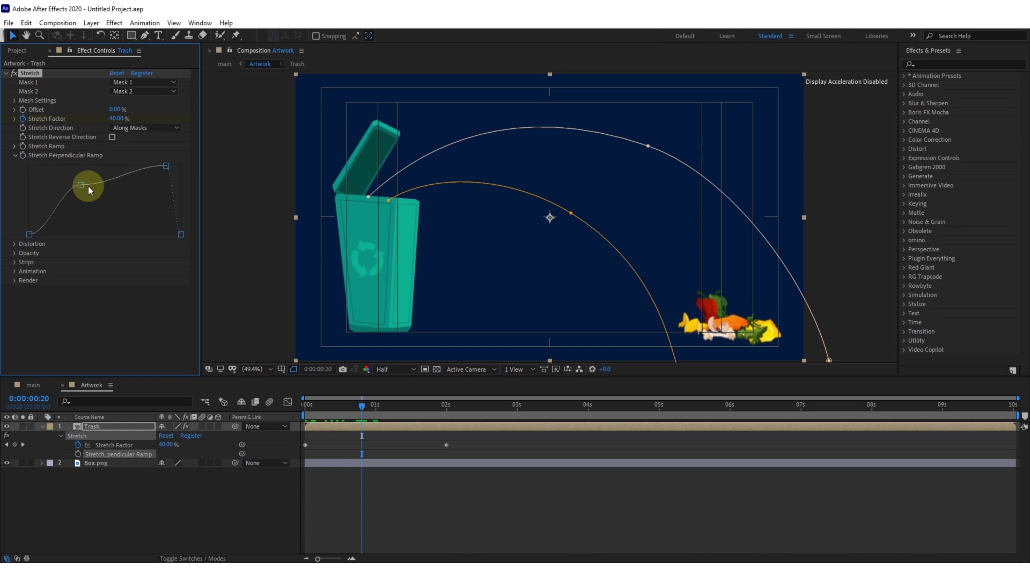
{"action": "left_click_drag", "start_coordinate": [53, 169], "coordinate": [104, 199]}
{"action": "key", "text": "ctrl+z"}
{"action": "left_click", "coordinate": [392, 281]}
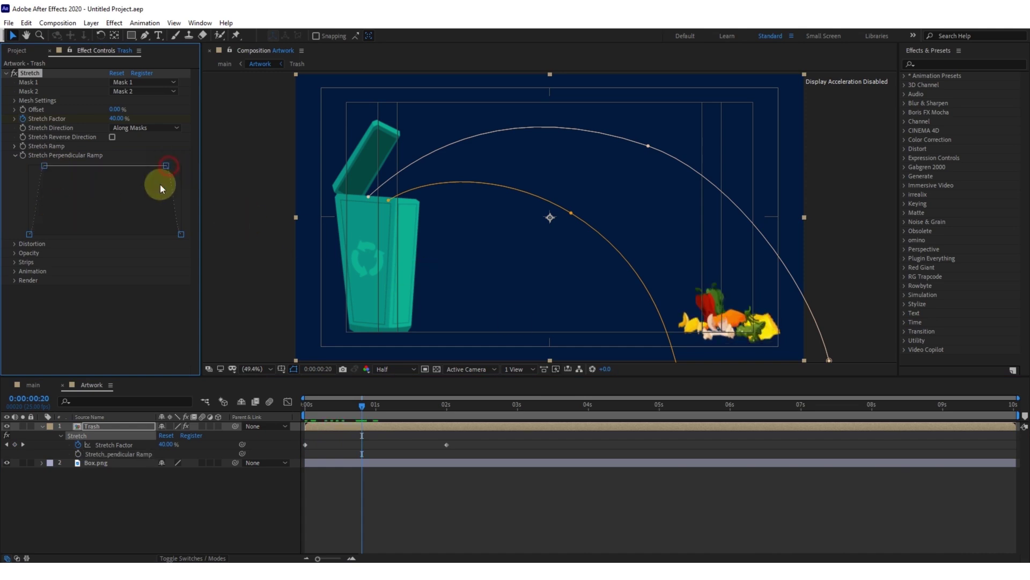
Step: Keyframe the Stretch Perpendicular Ramp at the first frame and at two seconds
{"action": "left_click", "coordinate": [306, 405]}
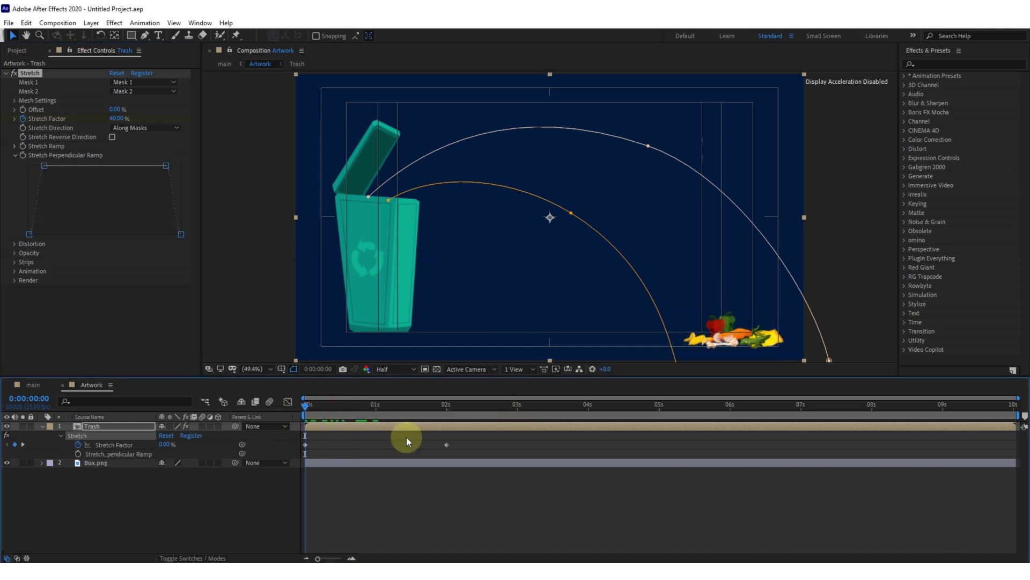
{"action": "left_click", "coordinate": [23, 155]}
{"action": "left_click", "coordinate": [447, 403]}
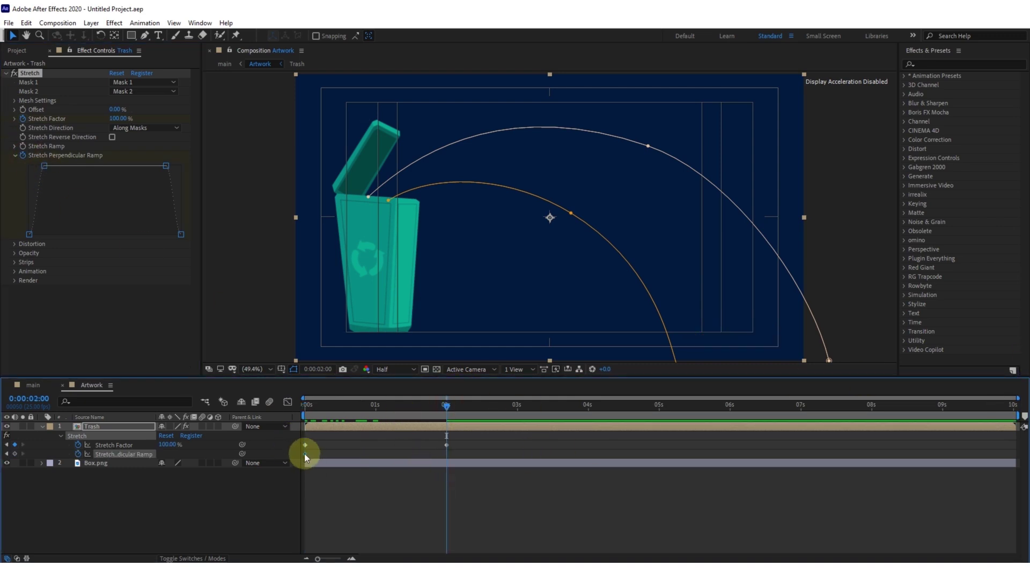
{"action": "left_click_drag", "start_coordinate": [305, 453], "coordinate": [443, 455]}
{"action": "left_click_drag", "start_coordinate": [431, 404], "coordinate": [280, 410]}
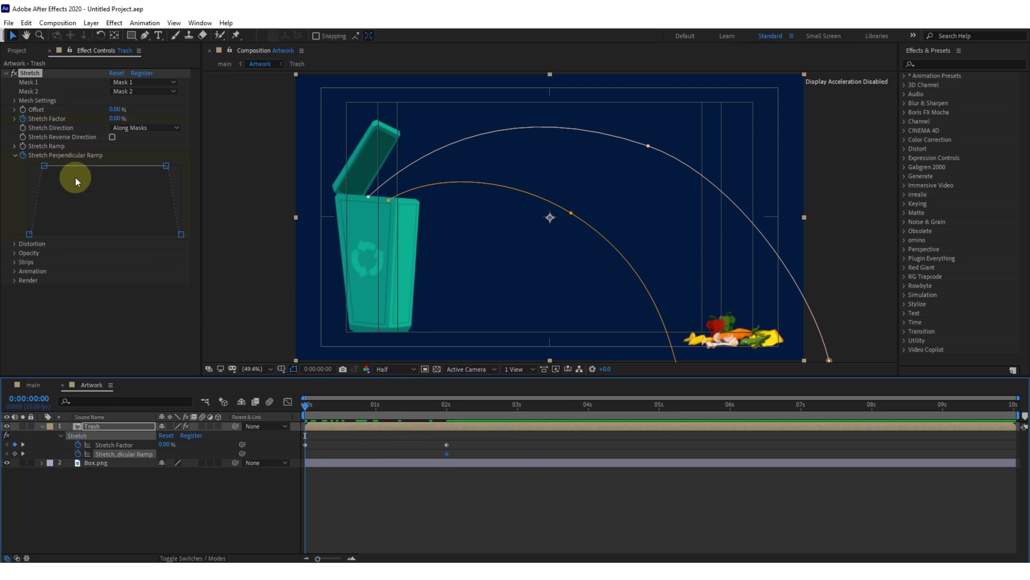
Step: Drag the ramp graph's left, middle and top points into an S-curve, hiding the mask paths
{"action": "left_click_drag", "start_coordinate": [45, 167], "coordinate": [94, 177]}
{"action": "left_click_drag", "start_coordinate": [107, 224], "coordinate": [118, 232]}
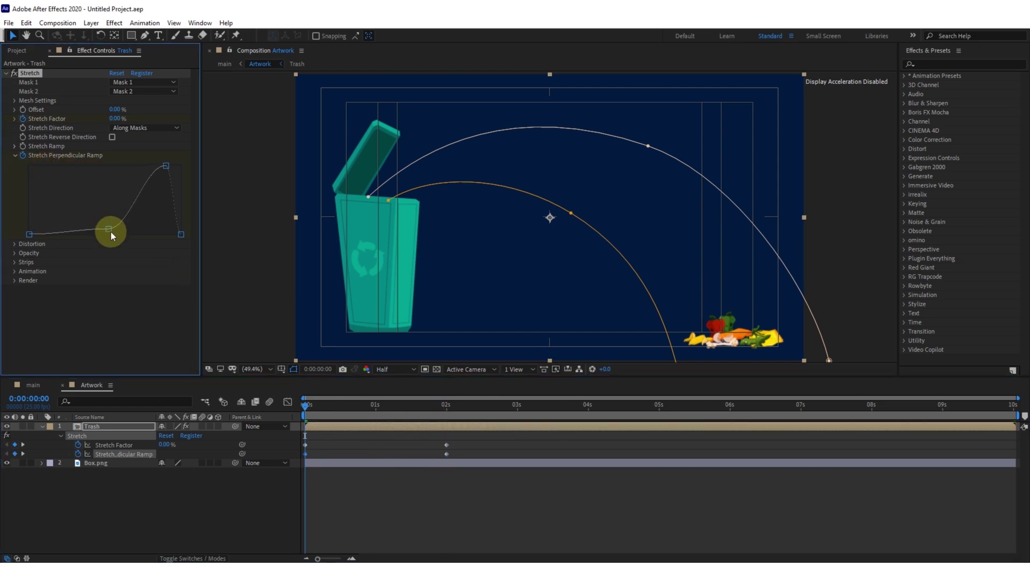
{"action": "left_click_drag", "start_coordinate": [164, 167], "coordinate": [171, 179]}
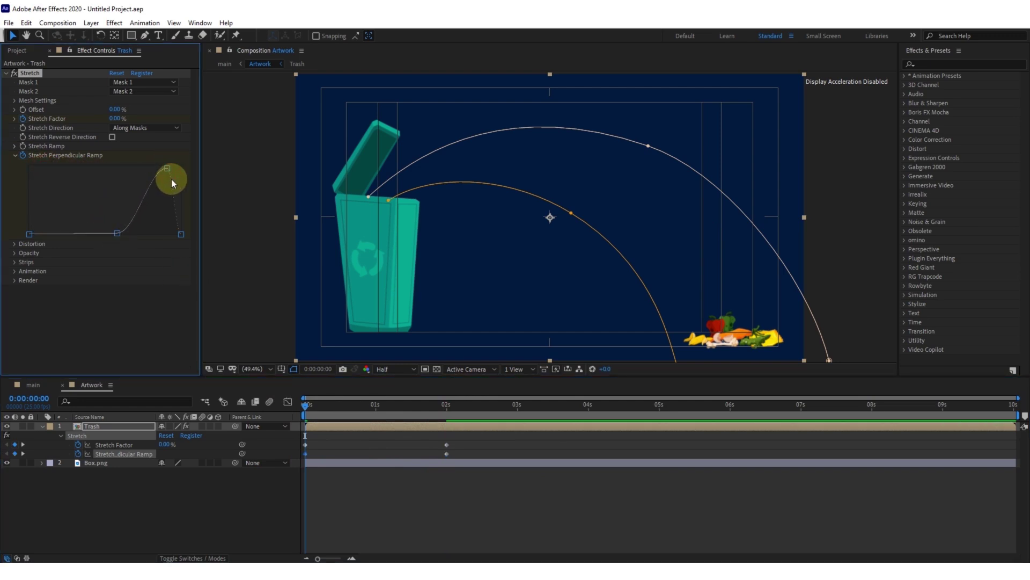
{"action": "left_click", "coordinate": [305, 410]}
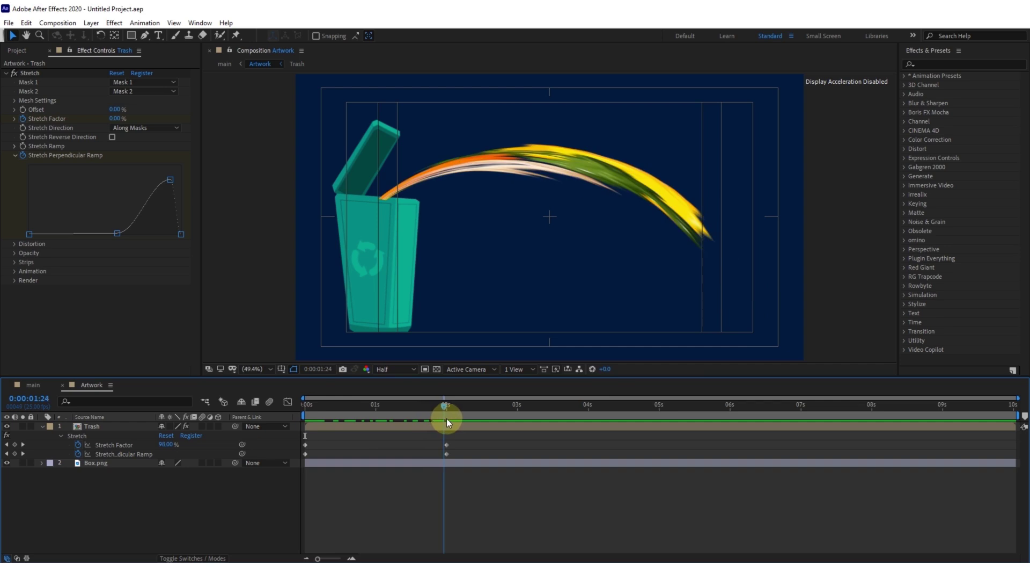
Step: Scrub around two seconds and pan the view to the streak's tail at the bin
{"action": "mouse_move", "coordinate": [447, 418]}
{"action": "left_mouse_down"}
{"action": "mouse_move", "coordinate": [295, 414]}
{"action": "mouse_move", "coordinate": [445, 415]}
{"action": "left_mouse_up"}
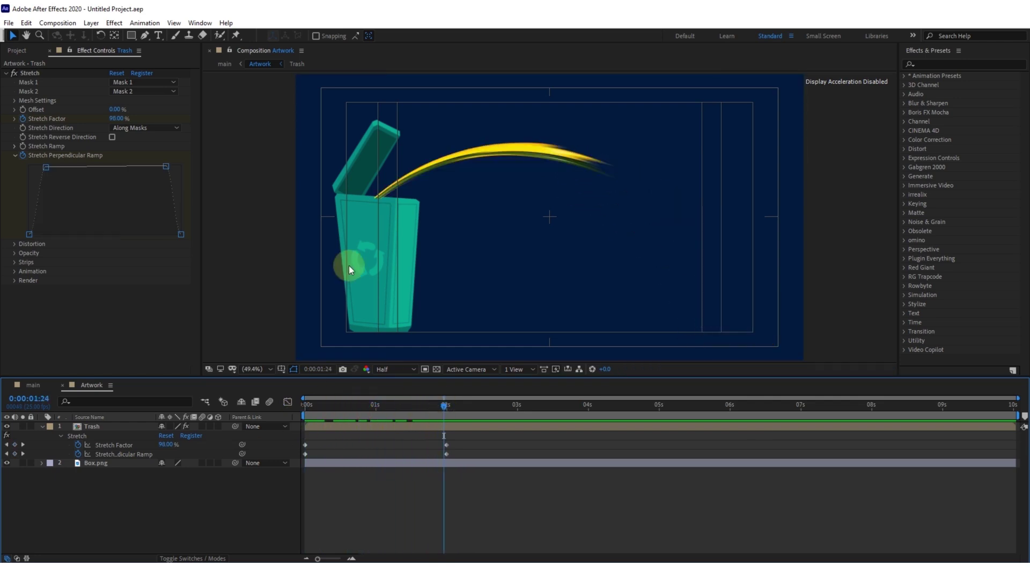
{"action": "scroll", "coordinate": [447, 289], "scroll_direction": "up", "scroll_amount": 5}
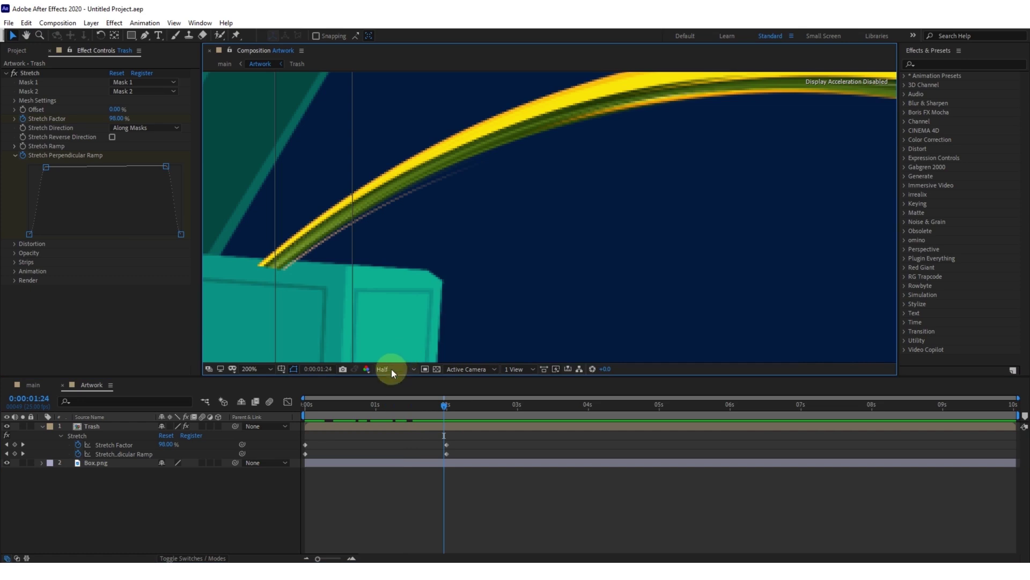
{"action": "left_click_drag", "start_coordinate": [301, 264], "coordinate": [467, 254]}
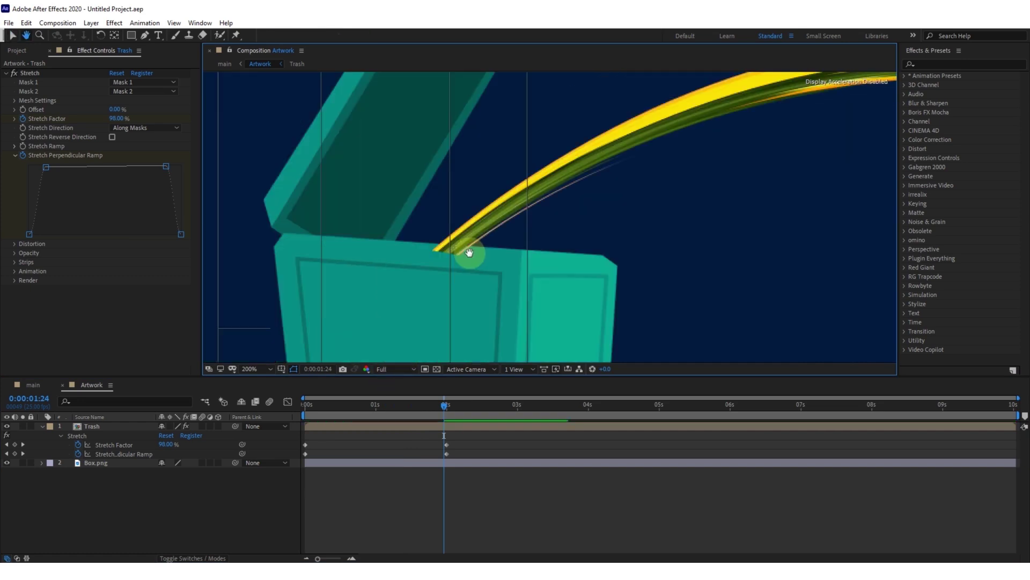
Step: Collapse the perpendicular ramp, expand Opacity Along Ramp, and drag its handles to shape the fade
{"action": "left_click", "coordinate": [14, 154]}
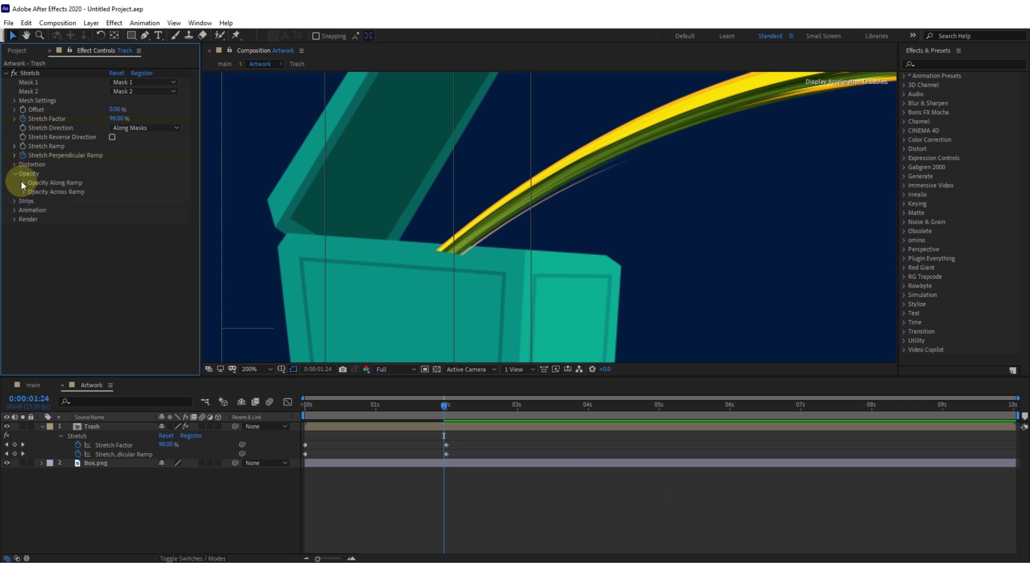
{"action": "left_click", "coordinate": [23, 182]}
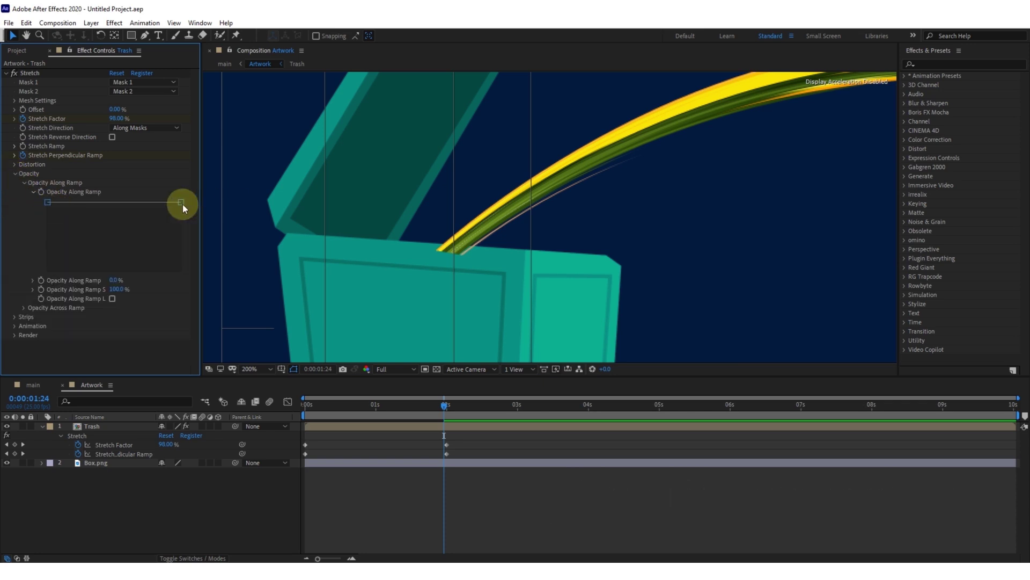
{"action": "left_click_drag", "start_coordinate": [183, 204], "coordinate": [189, 289]}
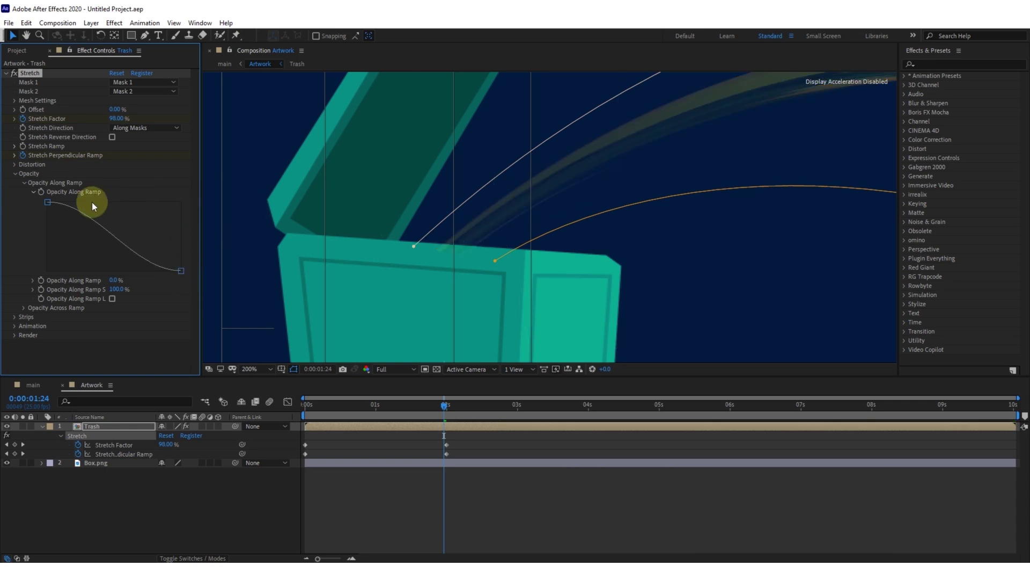
{"action": "left_click_drag", "start_coordinate": [47, 202], "coordinate": [170, 206]}
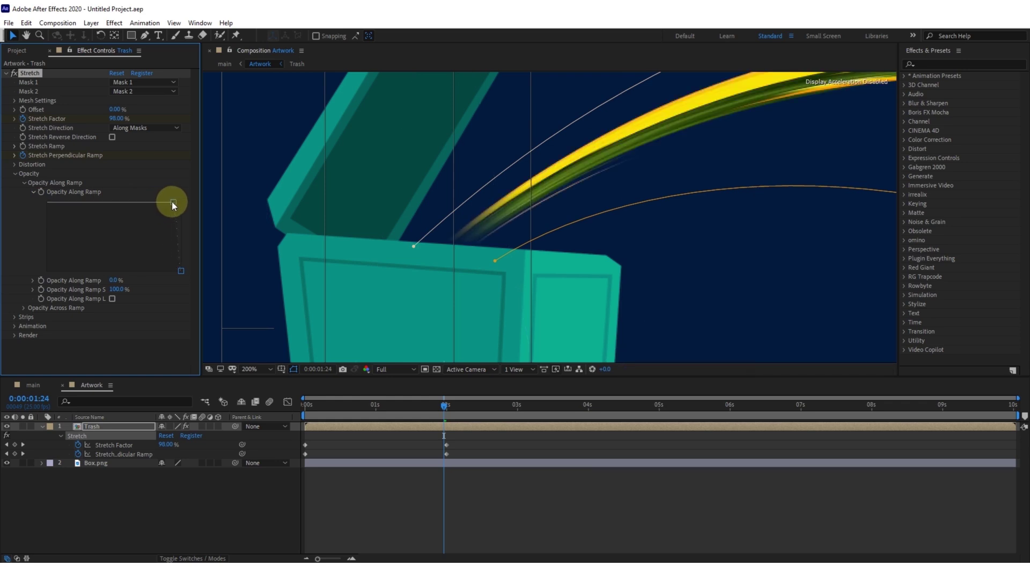
Step: Fit the composition in view, deselect and collapse the Trash layer, and return to frame one
{"action": "left_click", "coordinate": [242, 368]}
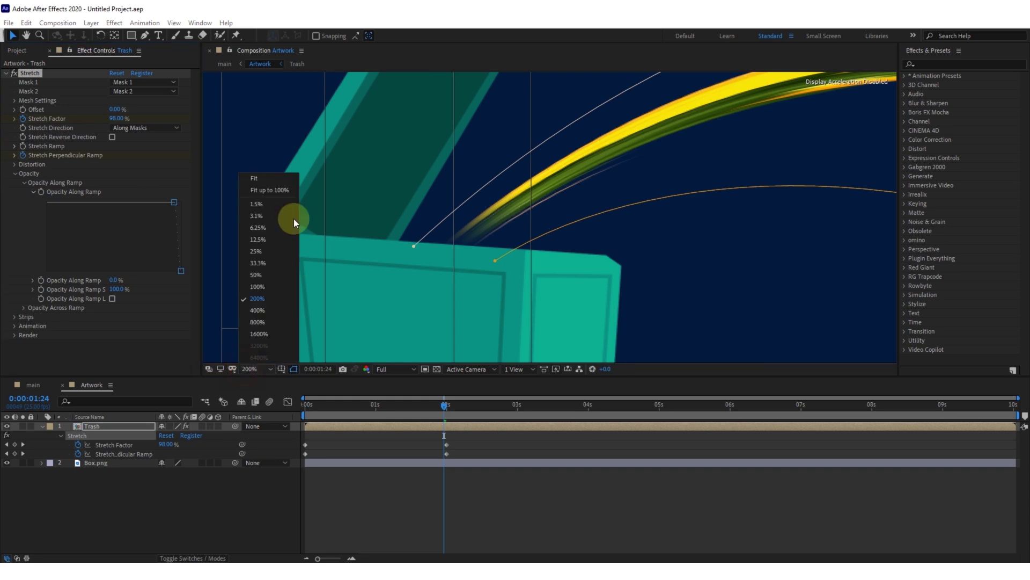
{"action": "left_click", "coordinate": [283, 189]}
{"action": "left_click", "coordinate": [389, 500]}
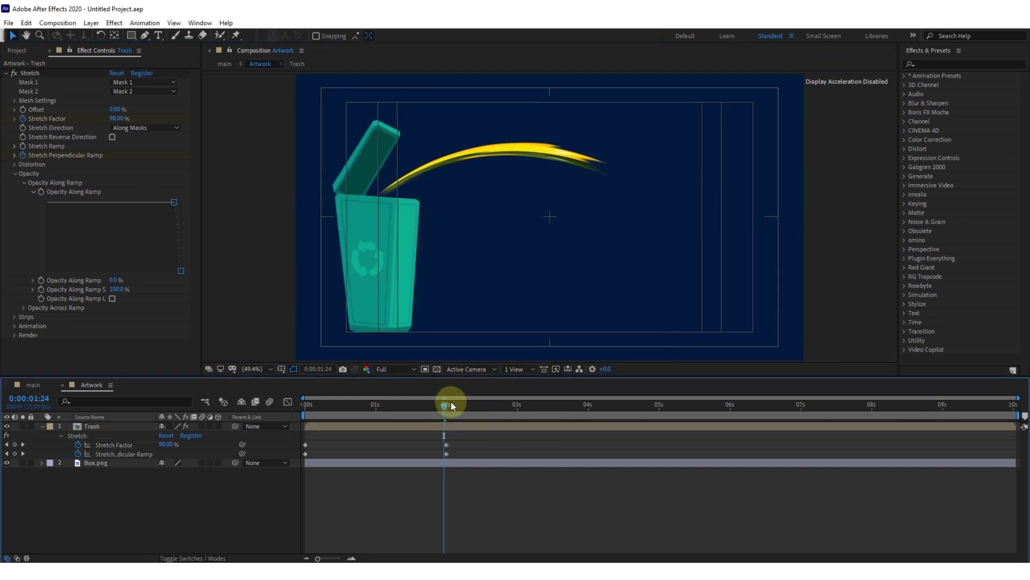
{"action": "left_click_drag", "start_coordinate": [421, 404], "coordinate": [379, 400]}
{"action": "left_click_drag", "start_coordinate": [278, 407], "coordinate": [3, 417]}
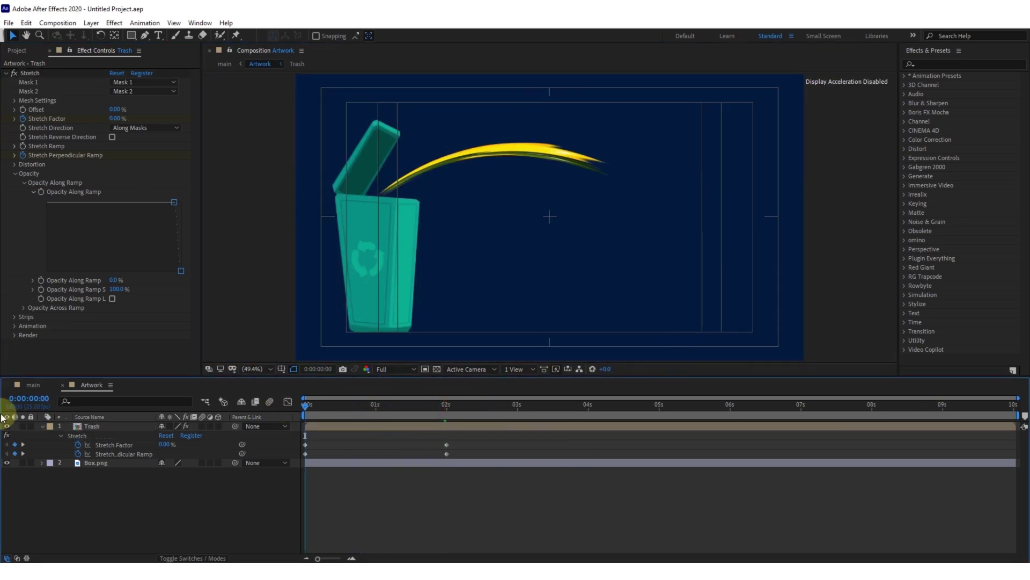
{"action": "left_click", "coordinate": [44, 425]}
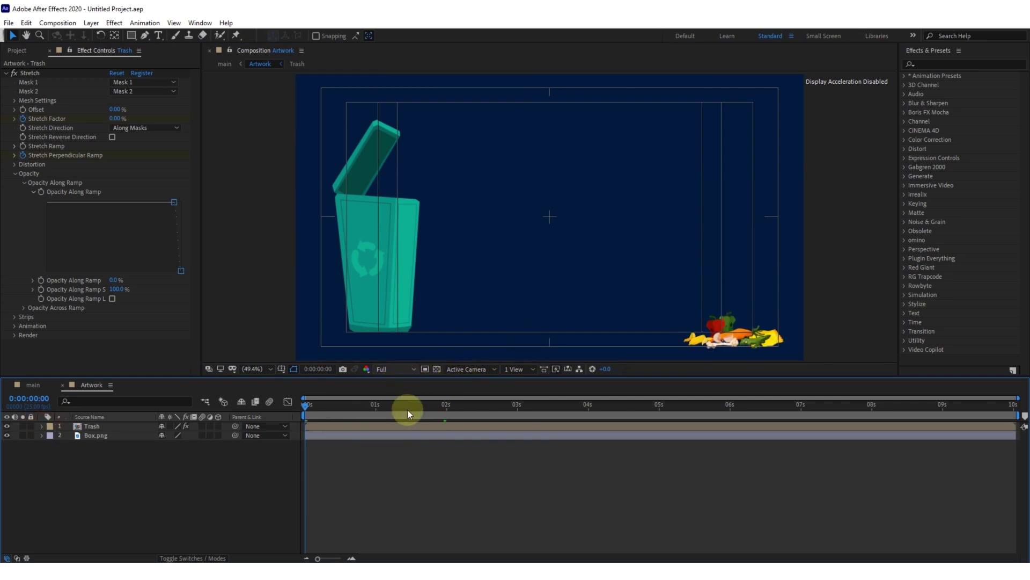
Step: At Half resolution, end the work area at three seconds and play the preview
{"action": "key", "text": "ctrl+shift+j"}
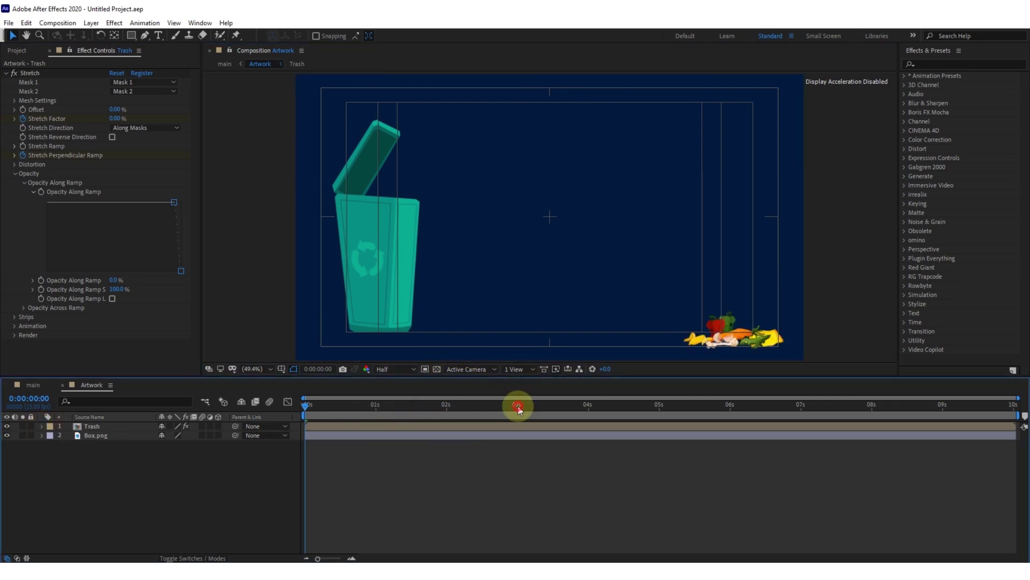
{"action": "left_click", "coordinate": [517, 407]}
{"action": "key", "text": "n"}
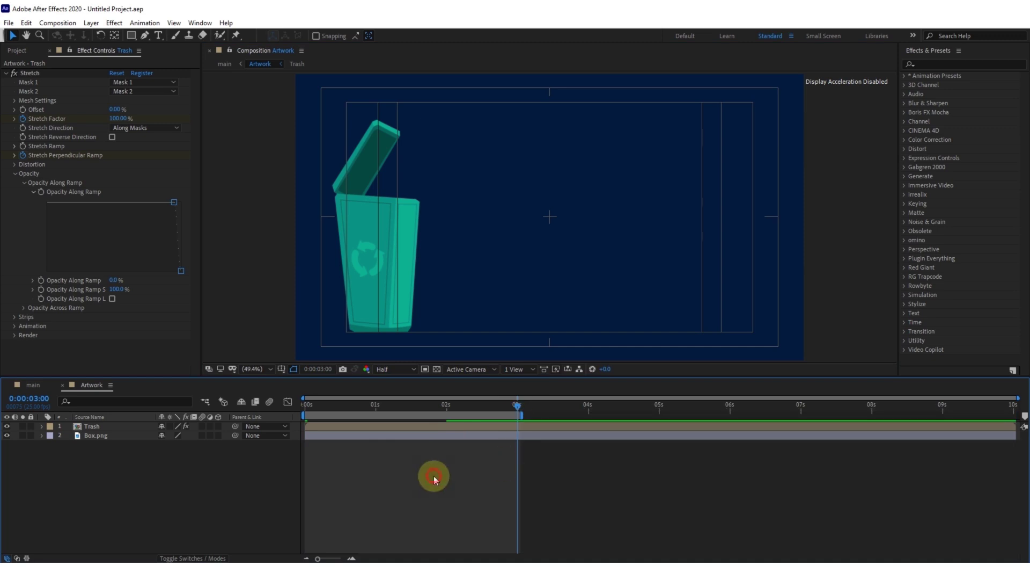
{"action": "left_click", "coordinate": [434, 479]}
{"action": "key", "text": "space"}
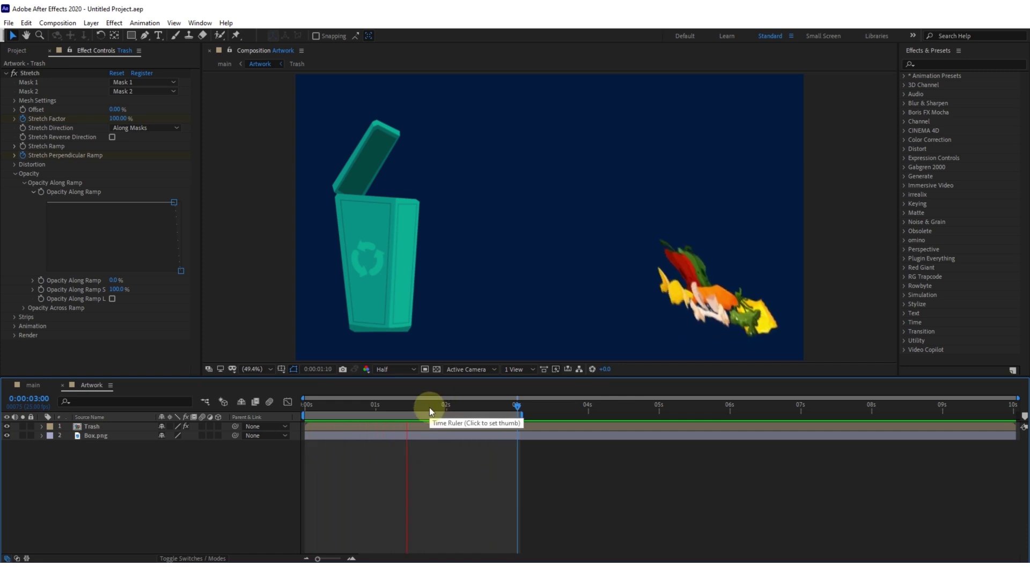
Step: Stop the preview and apply Easy Ease to the Trash layer's two-second Stretch Factor keyframes
{"action": "left_click", "coordinate": [394, 412]}
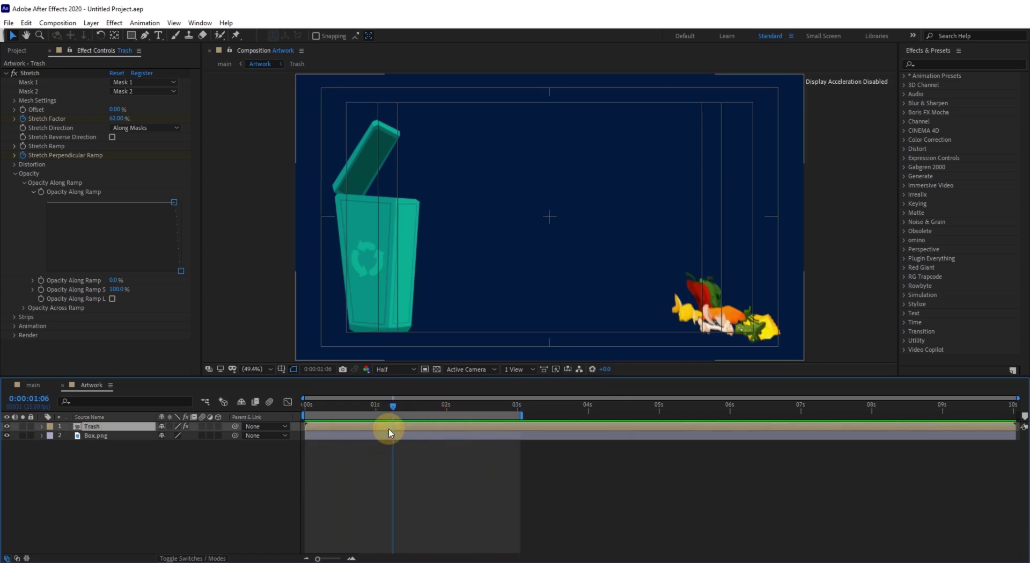
{"action": "key", "text": "u"}
{"action": "left_click_drag", "start_coordinate": [431, 435], "coordinate": [468, 454]}
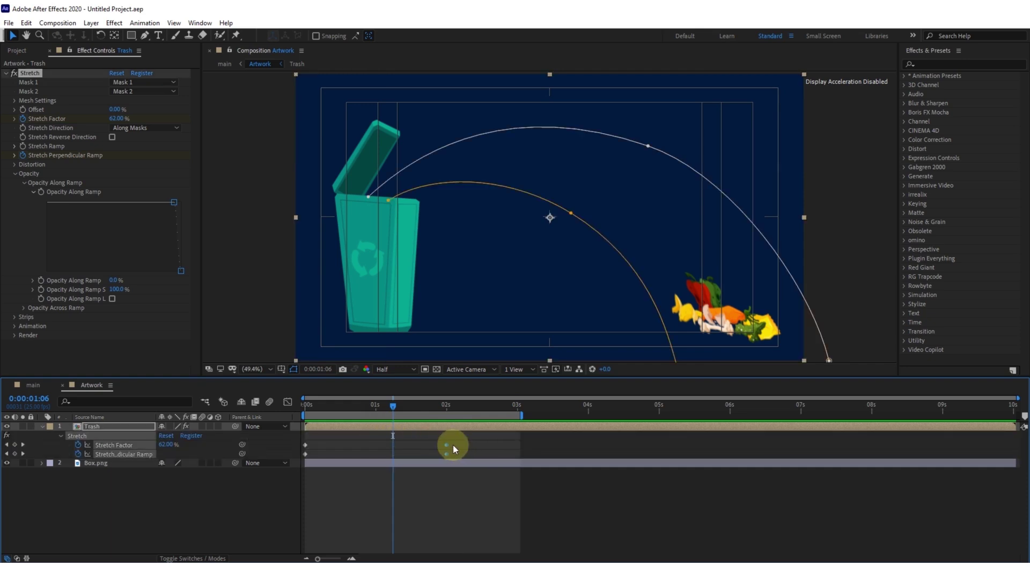
{"action": "right_click", "coordinate": [447, 442]}
{"action": "left_click", "coordinate": [628, 468]}
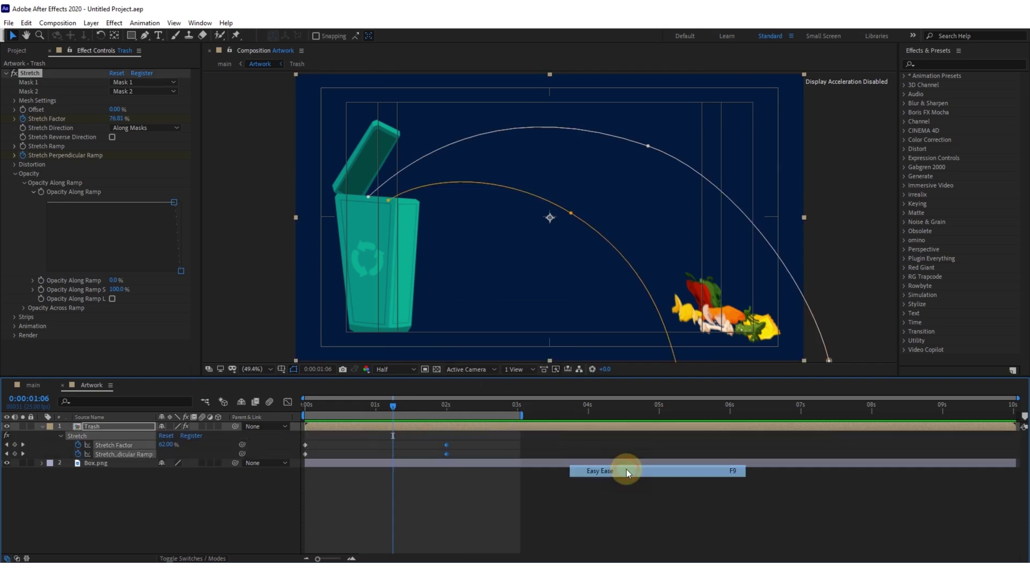
Step: Lengthen the 02s keyframe's ease in the speed graph, then preview from the start
{"action": "left_click", "coordinate": [288, 401]}
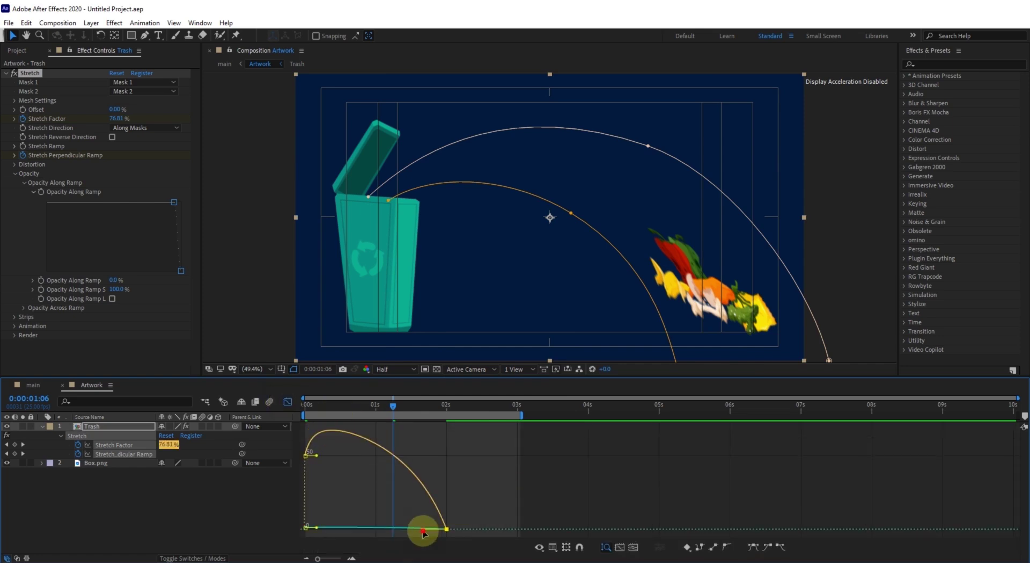
{"action": "left_click_drag", "start_coordinate": [416, 528], "coordinate": [384, 459]}
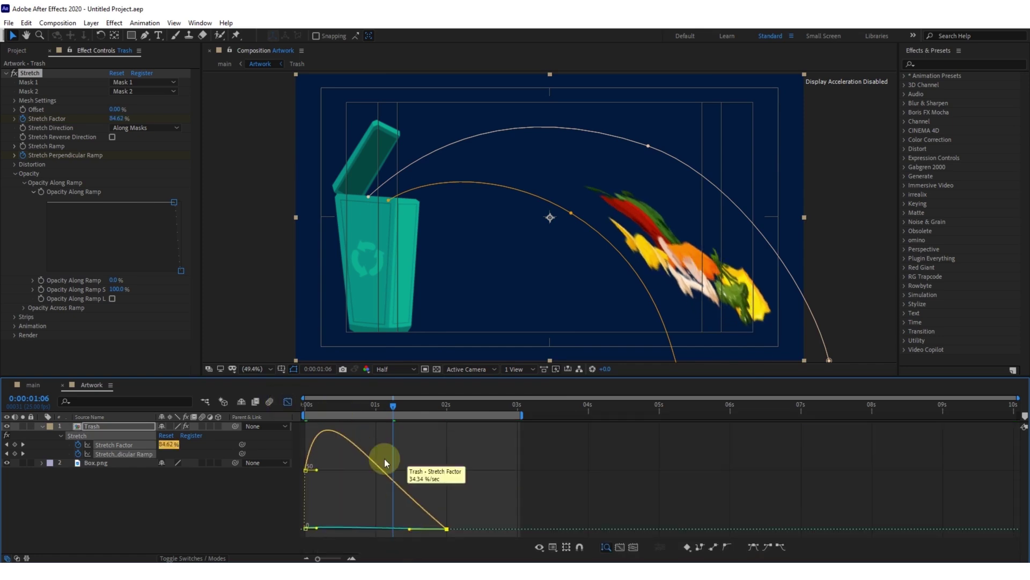
{"action": "left_click", "coordinate": [287, 401]}
{"action": "left_click", "coordinate": [351, 503]}
{"action": "key", "text": "u"}
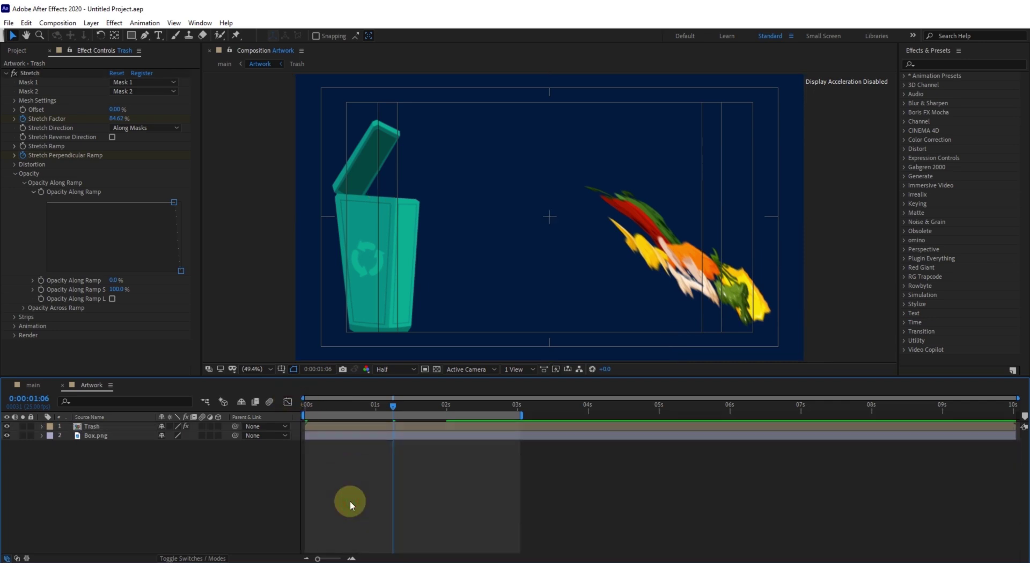
{"action": "key", "text": "space"}
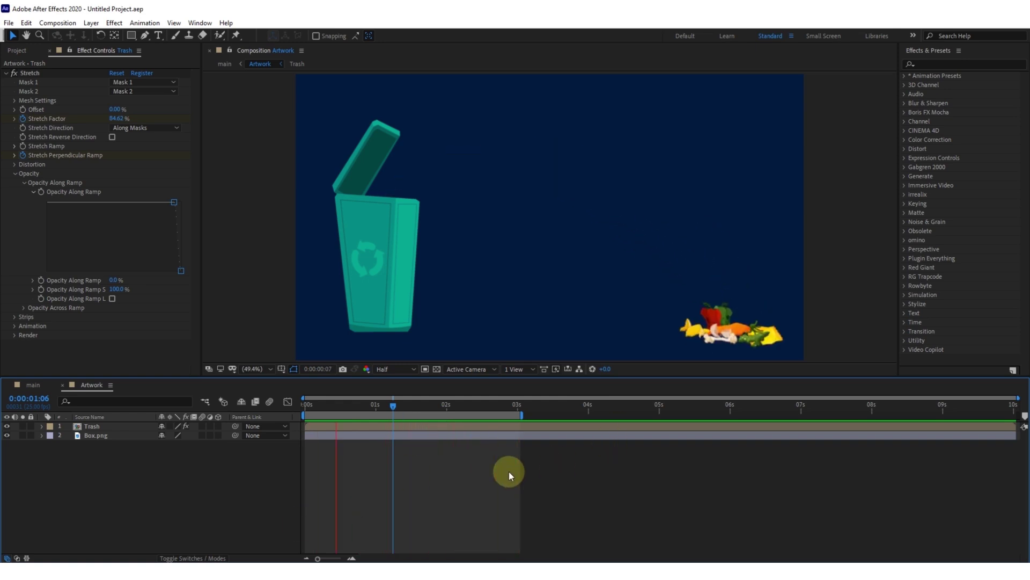
Step: Move the Box.png bin's anchor point down to its base, near where the food arrives
{"action": "left_click_drag", "start_coordinate": [366, 404], "coordinate": [429, 400]}
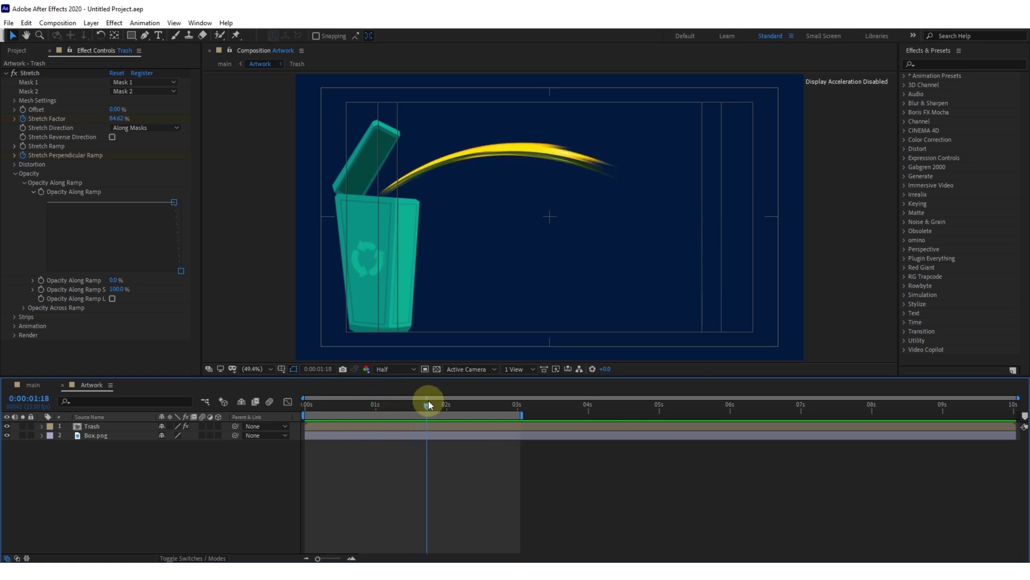
{"action": "left_click", "coordinate": [100, 435]}
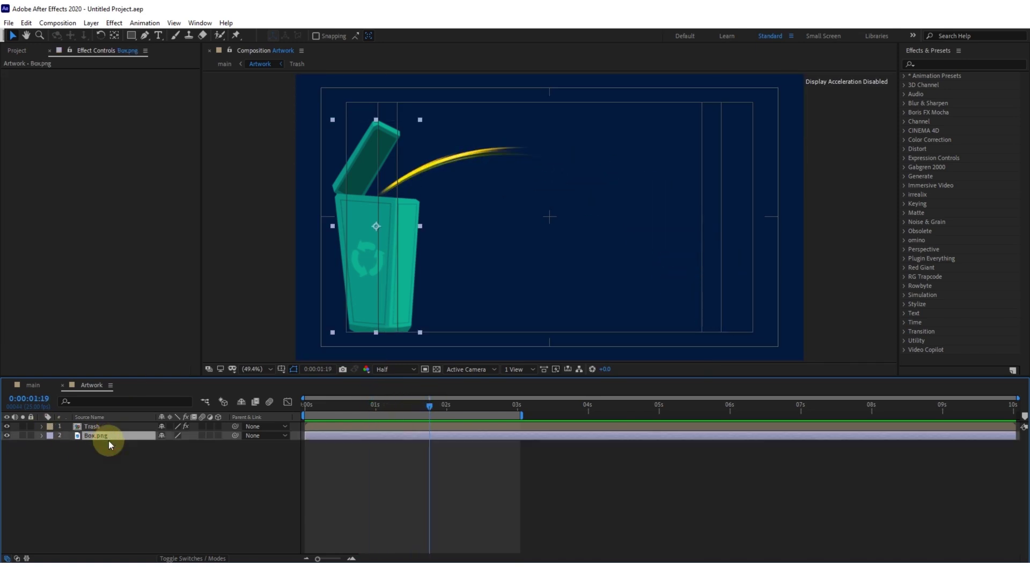
{"action": "left_click_drag", "start_coordinate": [376, 229], "coordinate": [375, 330]}
{"action": "left_click", "coordinate": [50, 425]}
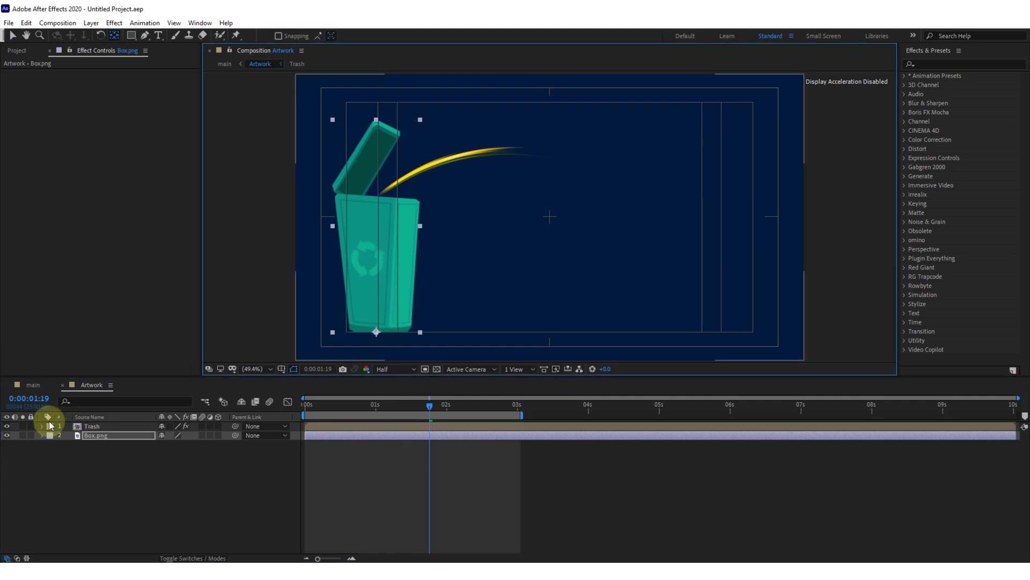
Step: Key the bin's Rotation from 2:01 at -40°, 40°, 0°, 3°, then 0°
{"action": "key", "text": "r"}
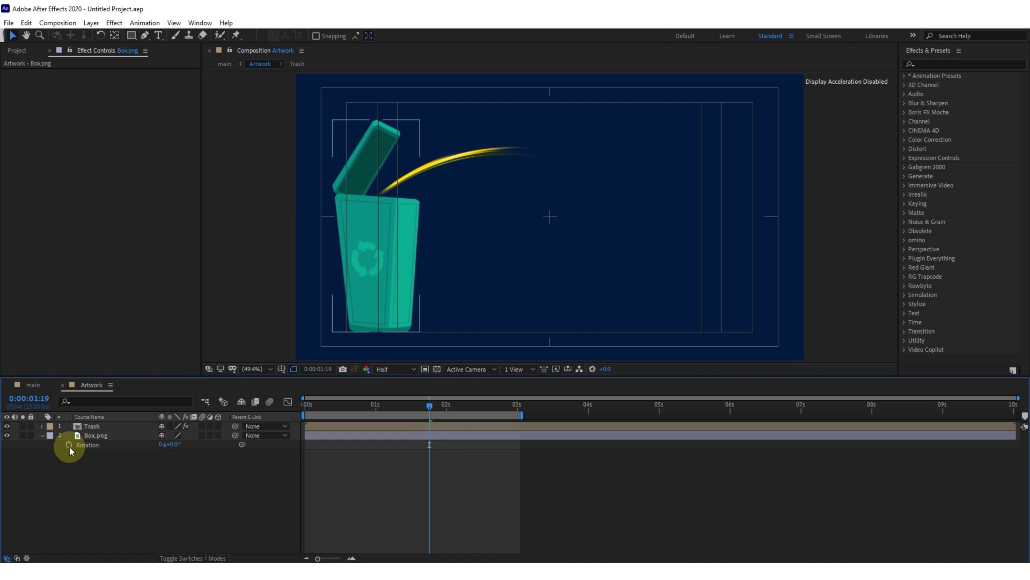
{"action": "key", "text": "shift+Page_Down"}
{"action": "key", "text": "Page_Up"}
{"action": "key", "text": "Page_Up"}
{"action": "key", "text": "Page_Up"}
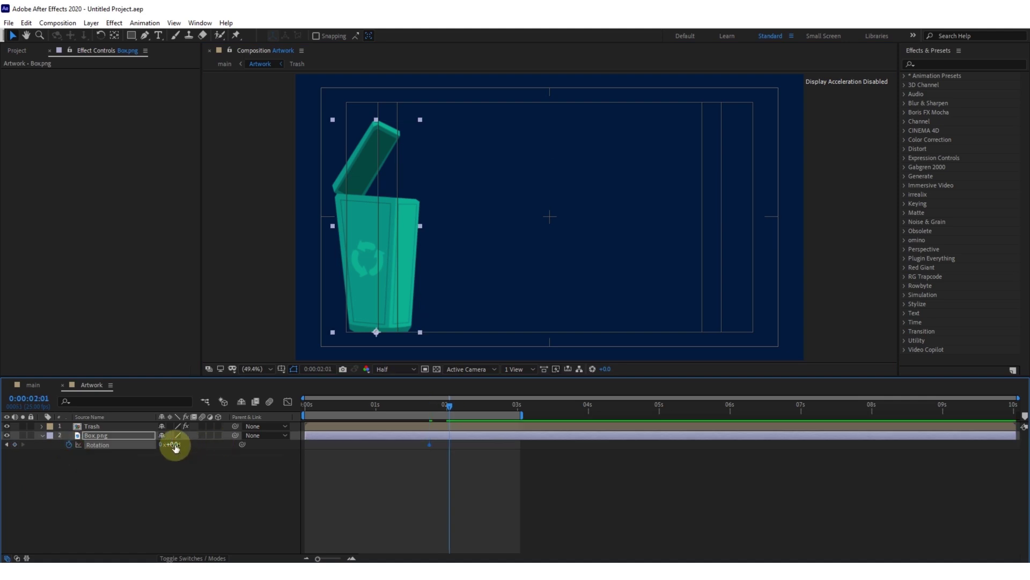
{"action": "left_click", "coordinate": [172, 444]}
{"action": "type", "text": "-40"}
{"action": "key", "text": "Return"}
{"action": "left_click", "coordinate": [175, 448]}
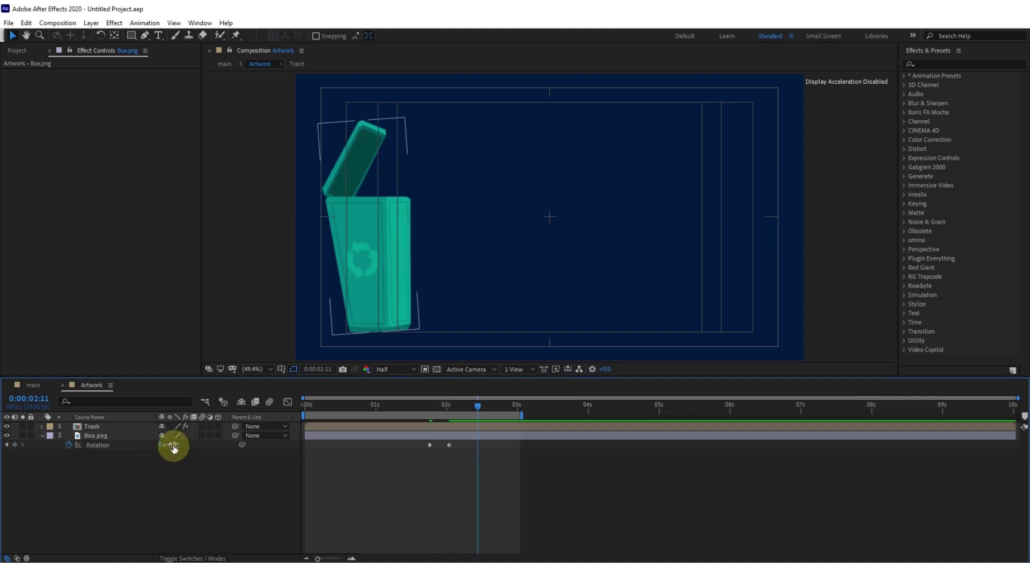
{"action": "type", "text": "40"}
{"action": "key", "text": "Return"}
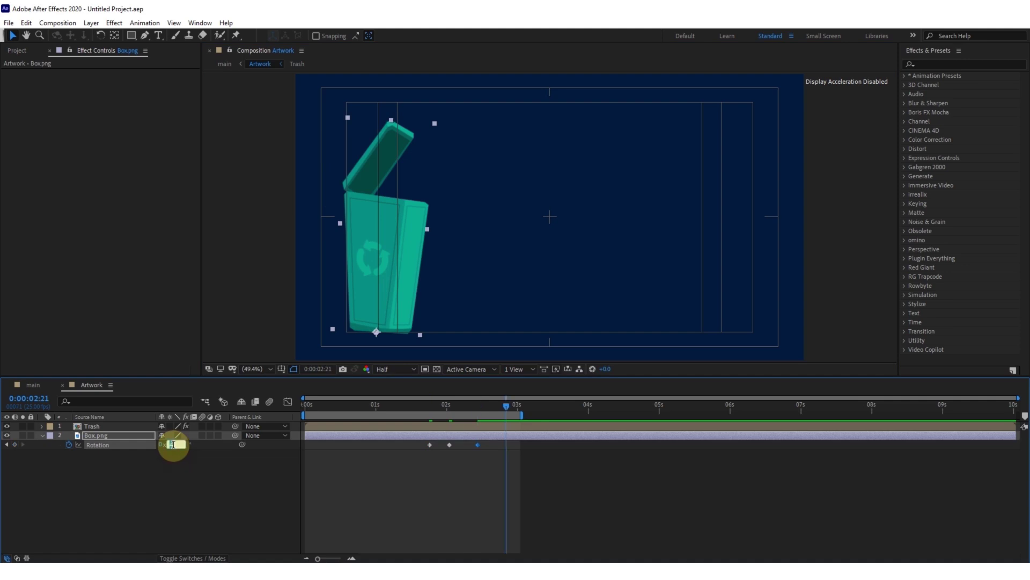
{"action": "type", "text": "0"}
{"action": "key", "text": "Return"}
{"action": "type", "text": "3"}
{"action": "key", "text": "Return"}
{"action": "key", "text": "shift+Page_Down"}
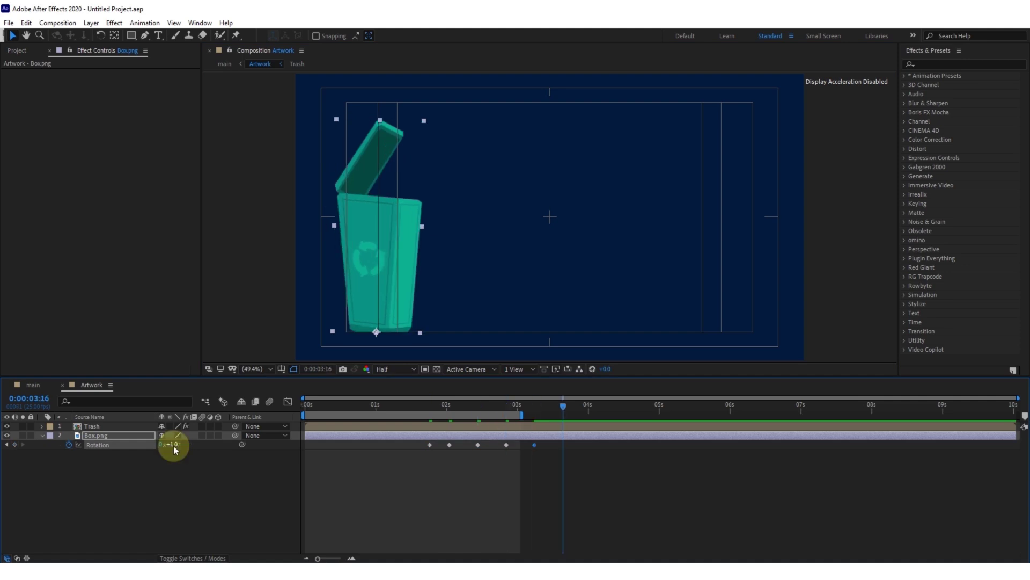
{"action": "left_click", "coordinate": [173, 448]}
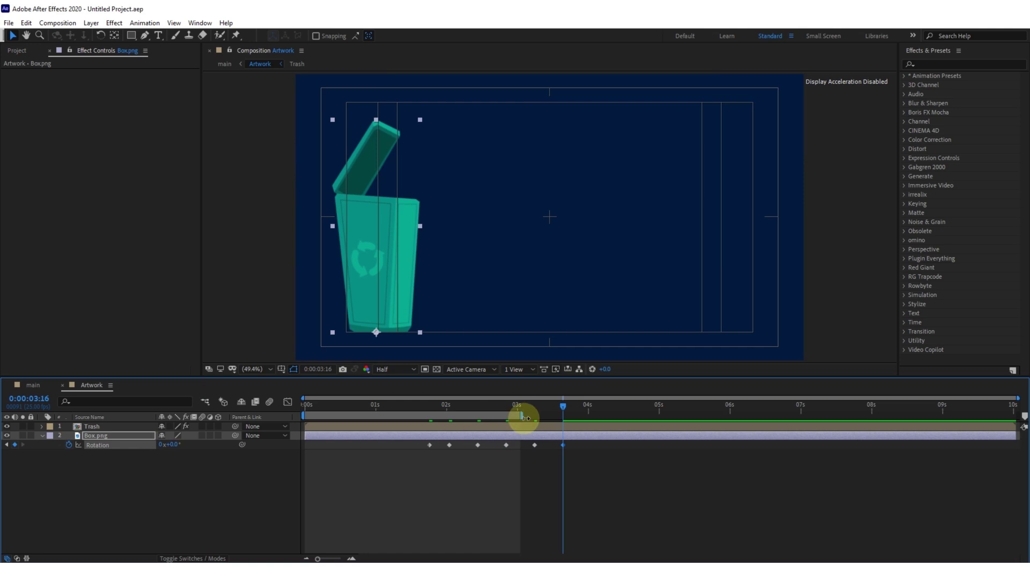
Step: Extend the work area past 4 seconds, Easy Ease all rotation keyframes, and preview the wobble
{"action": "left_click_drag", "start_coordinate": [522, 417], "coordinate": [609, 416]}
{"action": "right_click", "coordinate": [430, 444]}
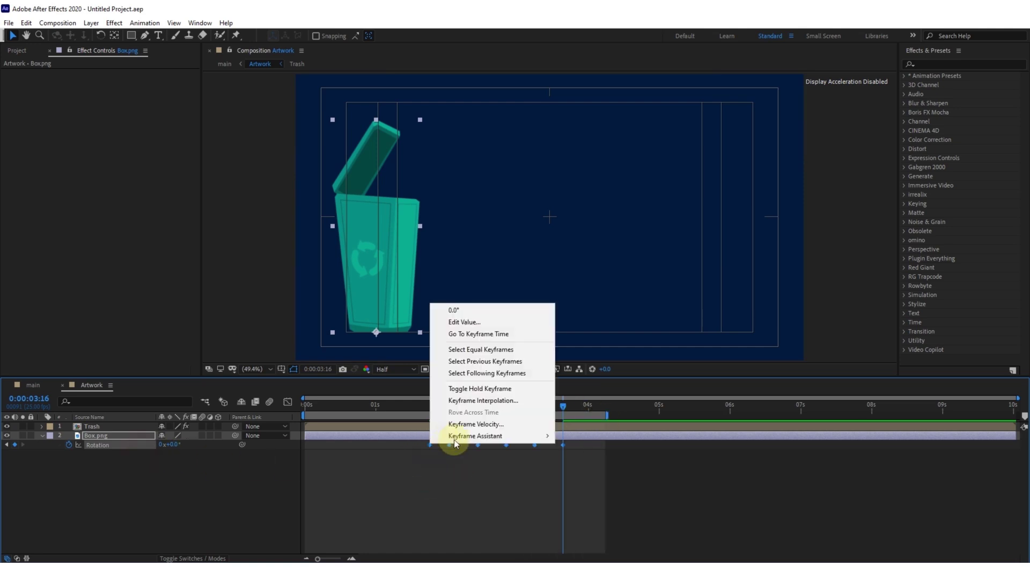
{"action": "left_click", "coordinate": [587, 462]}
{"action": "left_click", "coordinate": [497, 475]}
{"action": "key", "text": "space"}
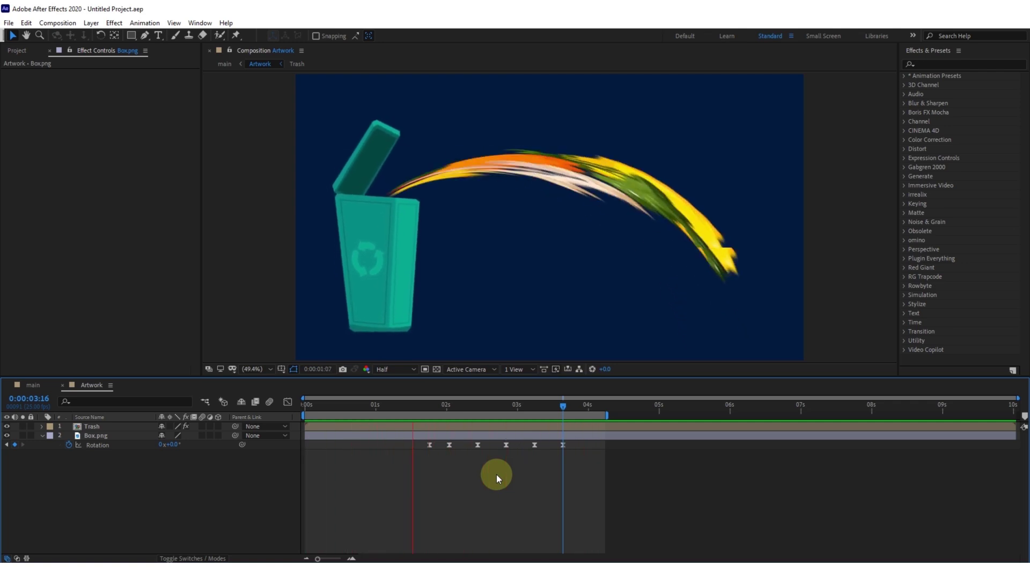
Step: Stop the preview, select the Trash layer at a food-streak frame, and show its Stretch effect
{"action": "key", "text": "space"}
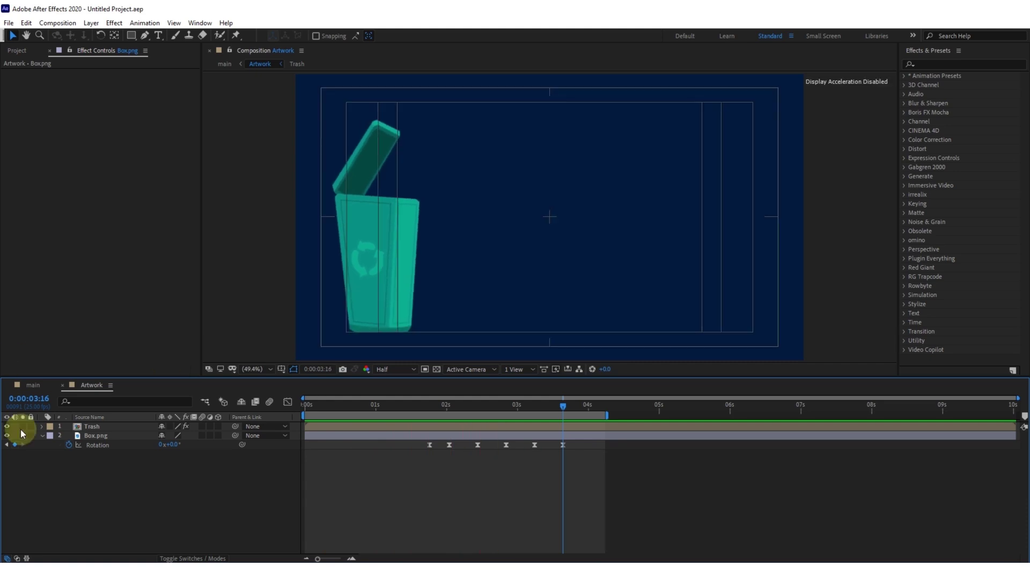
{"action": "left_click", "coordinate": [42, 435]}
{"action": "left_click_drag", "start_coordinate": [441, 409], "coordinate": [359, 427]}
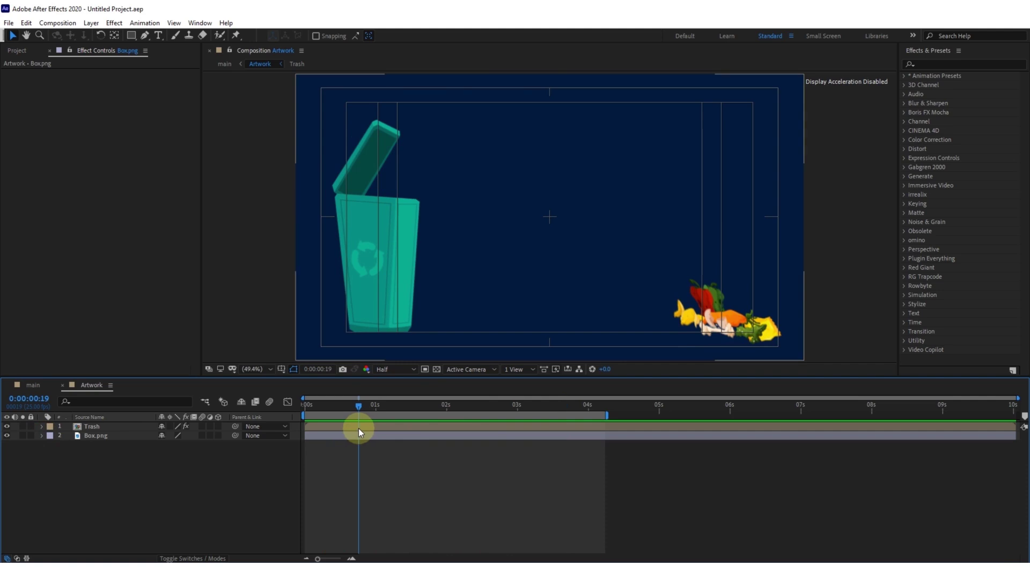
{"action": "left_click", "coordinate": [359, 428]}
{"action": "left_click", "coordinate": [15, 177]}
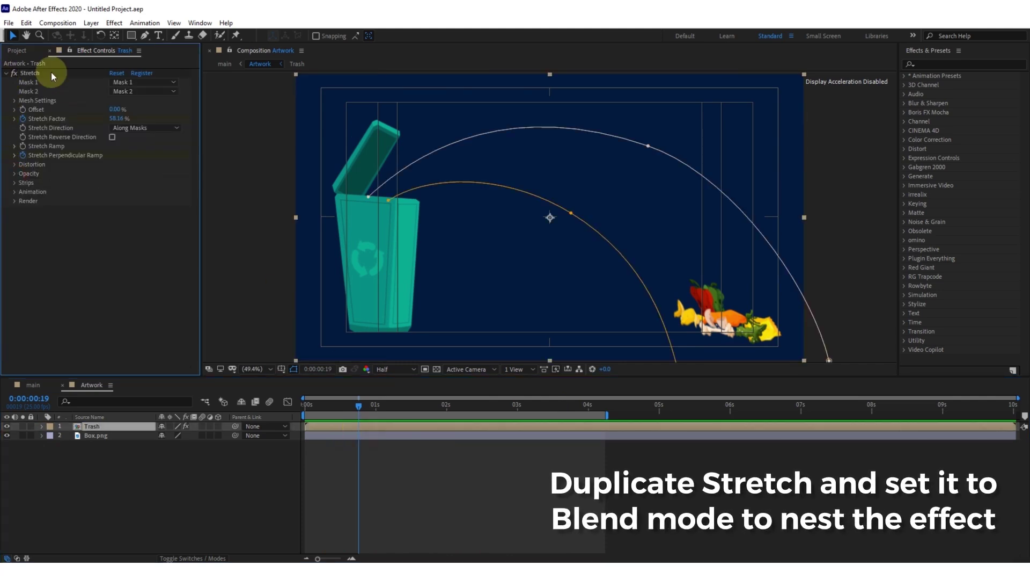
Step: Duplicate Stretch as Stretch 2 and set its Background Blend Mode to Blend
{"action": "key", "text": "ctrl+d"}
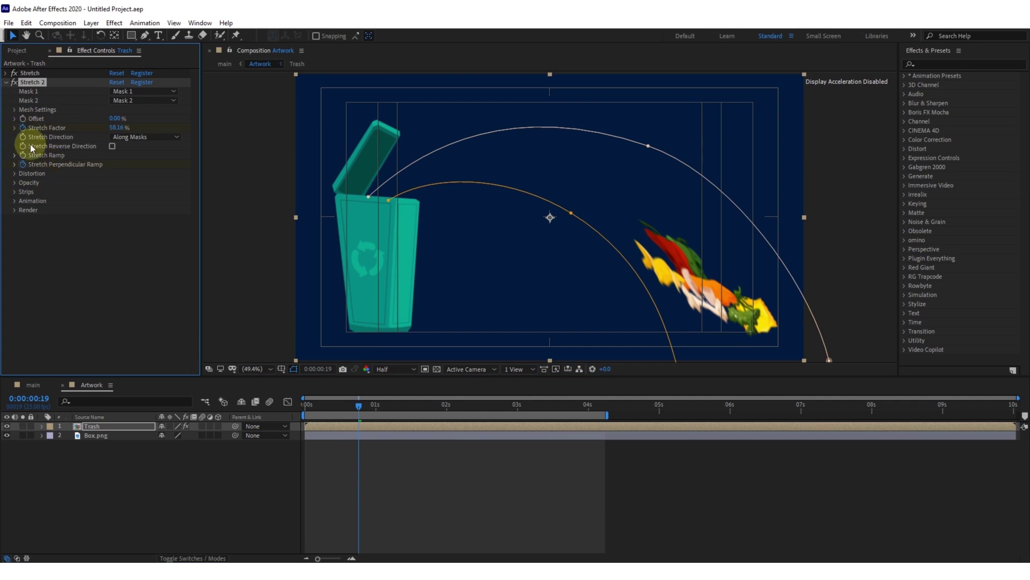
{"action": "left_click", "coordinate": [15, 211]}
{"action": "left_click", "coordinate": [152, 240]}
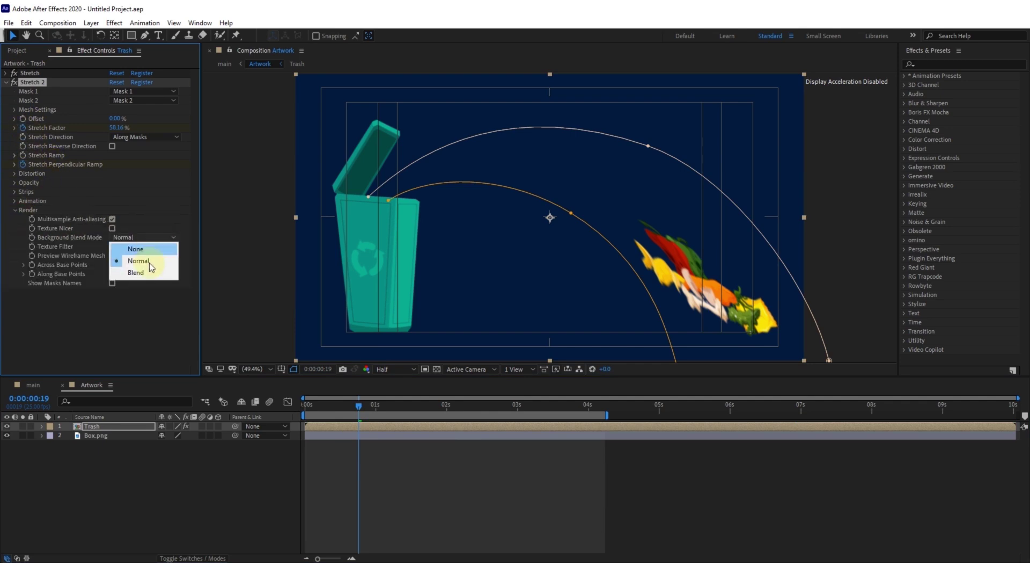
{"action": "left_click", "coordinate": [148, 273]}
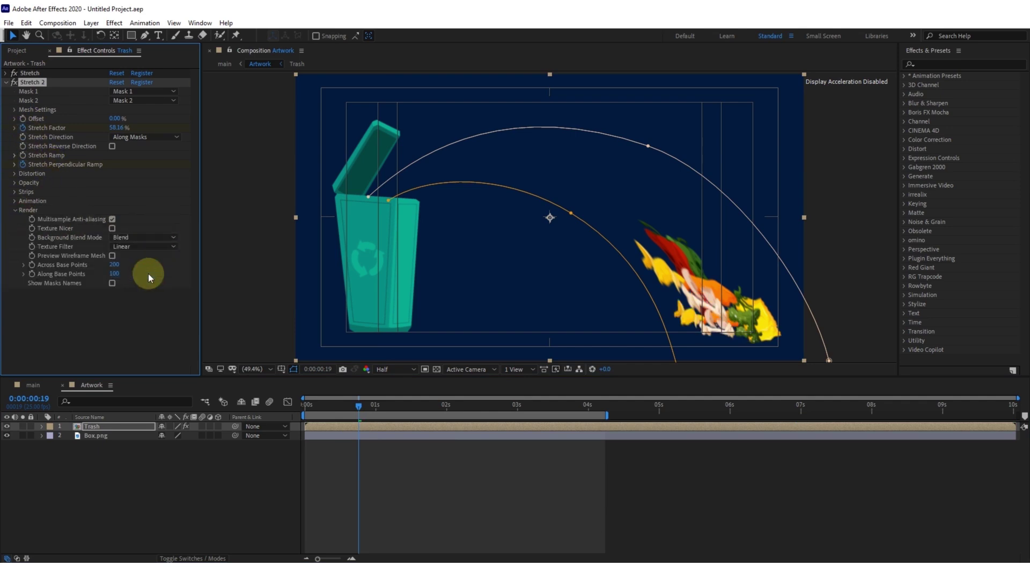
{"action": "left_click", "coordinate": [15, 210]}
Step: Enable Strips in Stretch 2 and raise Strips Count to 210
{"action": "left_click", "coordinate": [15, 192]}
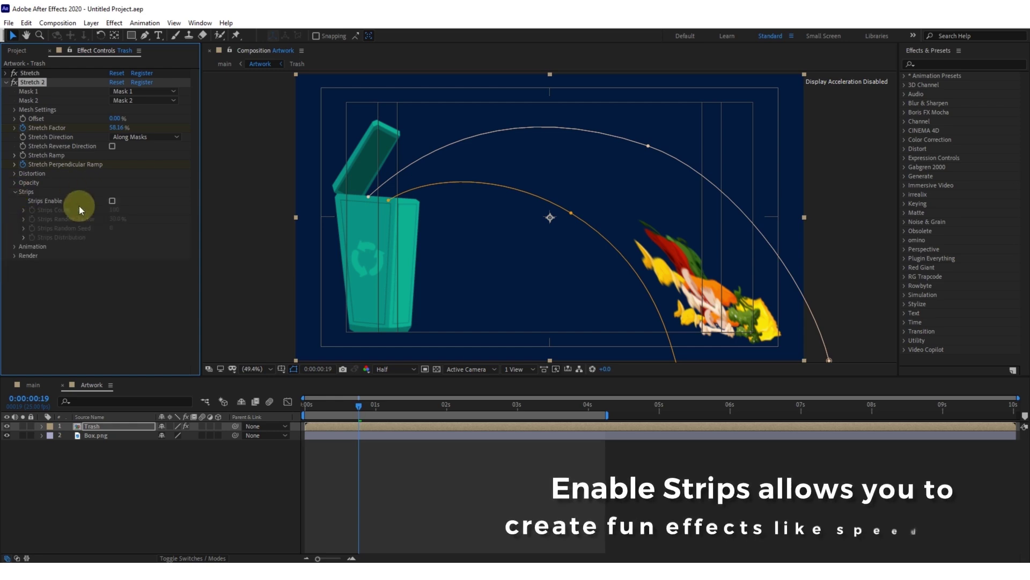
{"action": "left_click", "coordinate": [112, 200]}
{"action": "left_click_drag", "start_coordinate": [111, 211], "coordinate": [295, 216]}
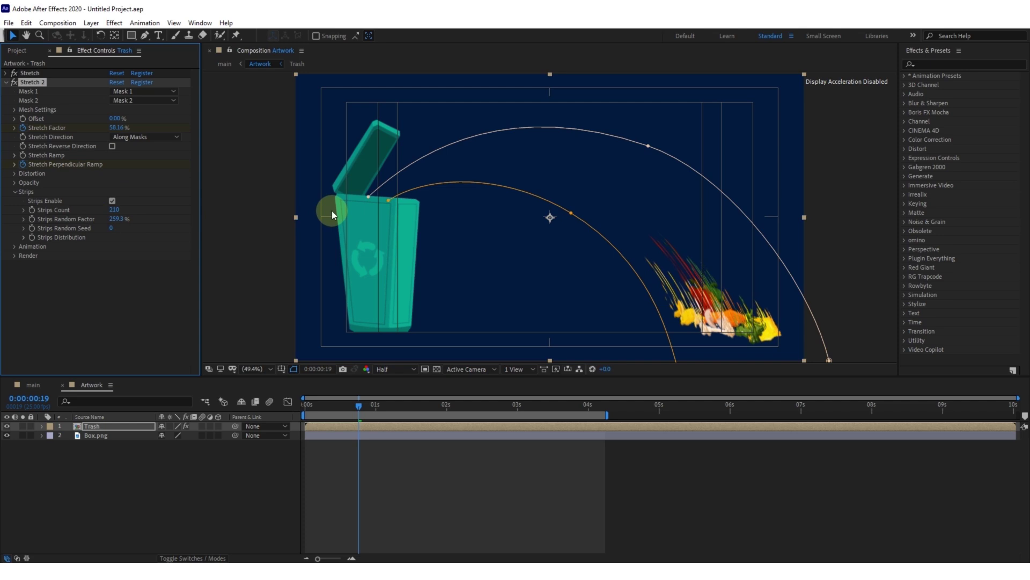
{"action": "left_click", "coordinate": [14, 193]}
{"action": "left_click", "coordinate": [365, 459]}
{"action": "left_click_drag", "start_coordinate": [332, 405], "coordinate": [284, 403]}
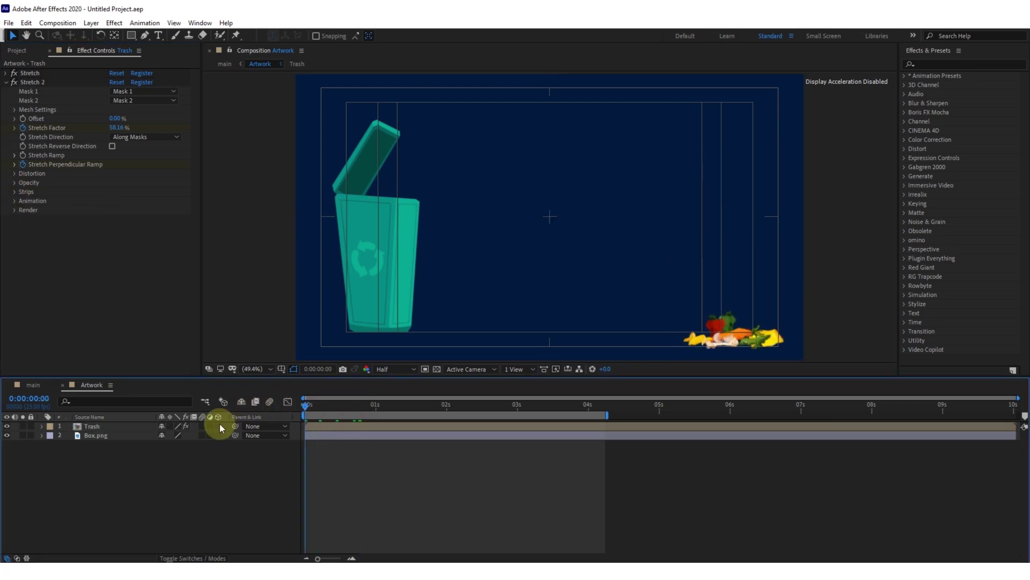
{"action": "left_click", "coordinate": [181, 482]}
{"action": "key", "text": "space"}
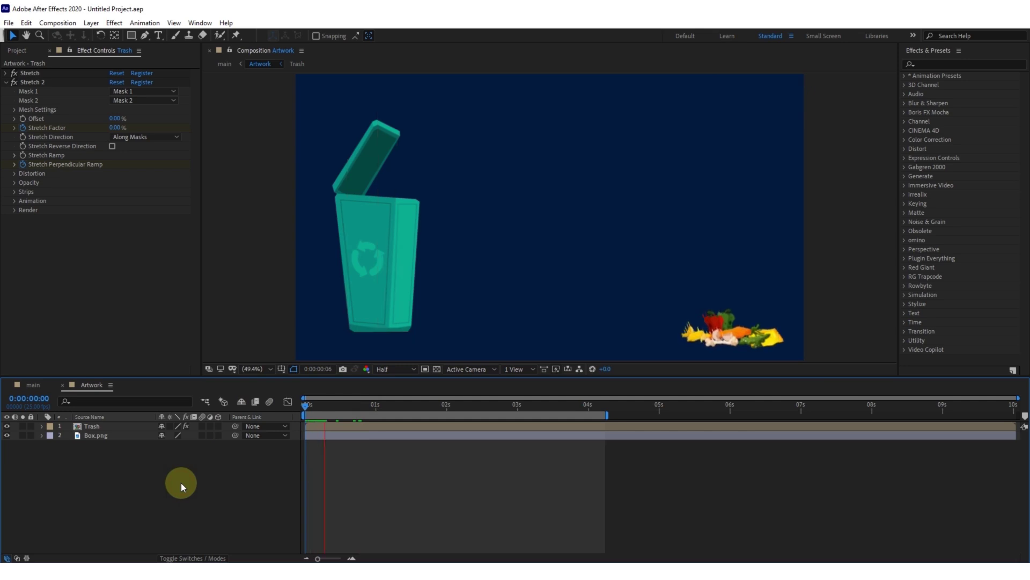